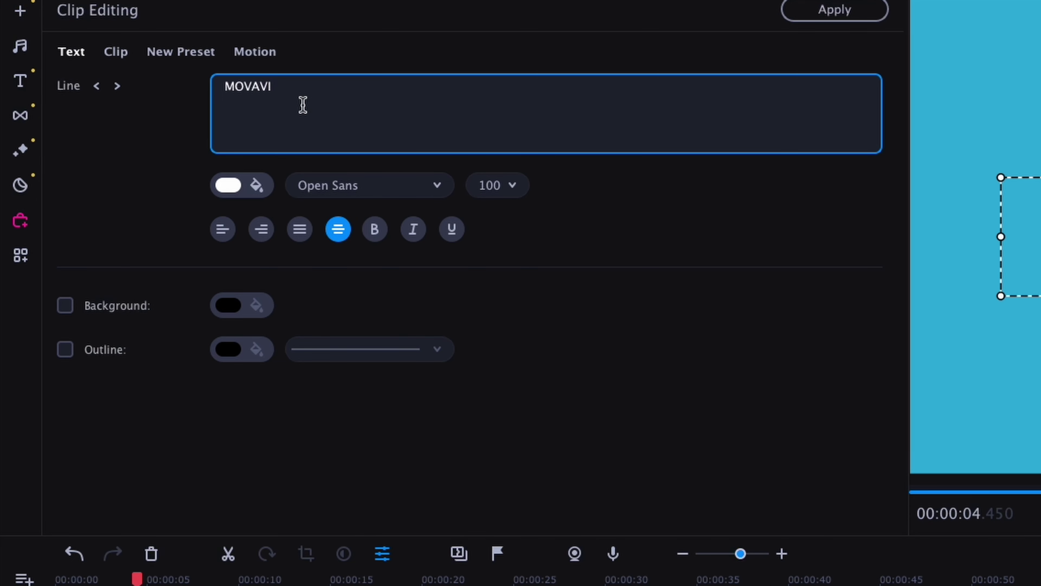
Select all the MOVAVI title text and bring up the video tools
{"action": "key", "text": "ctrl+a"}
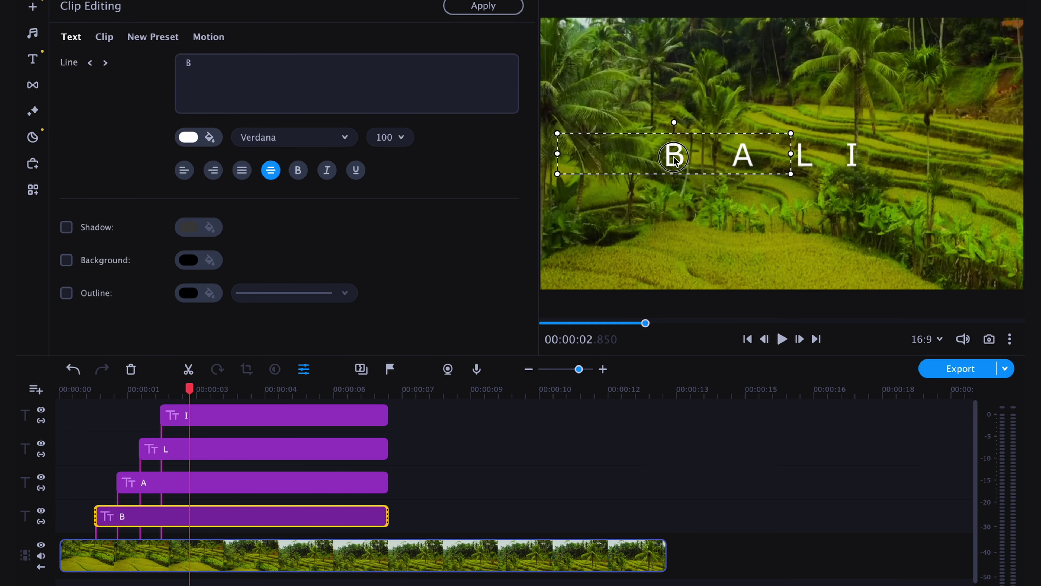
{"action": "left_click", "coordinate": [40, 193]}
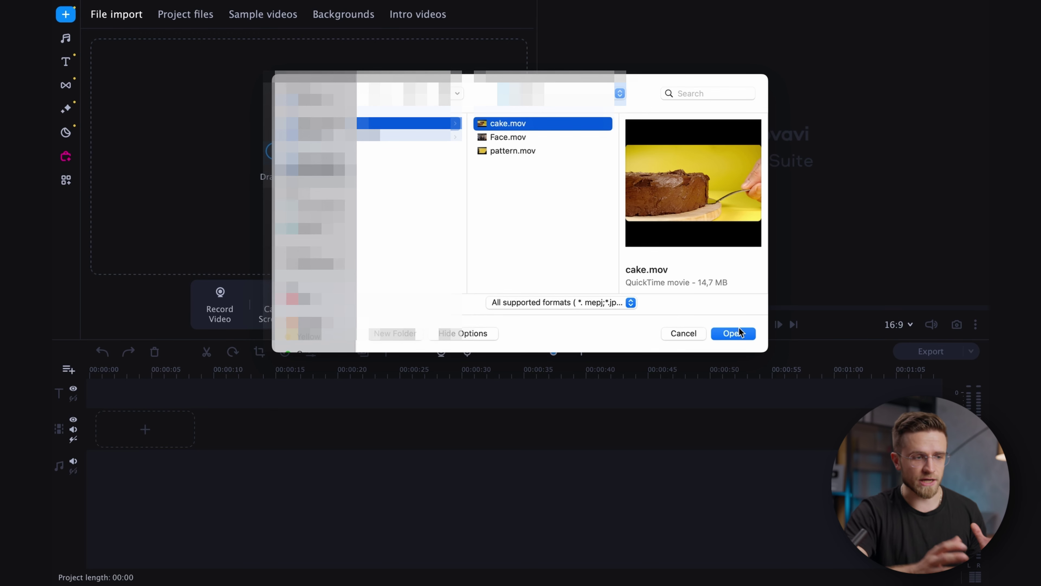
Import cake.mov and move the clip to 00:00:00 at the start of the timeline
{"action": "left_click", "coordinate": [734, 333]}
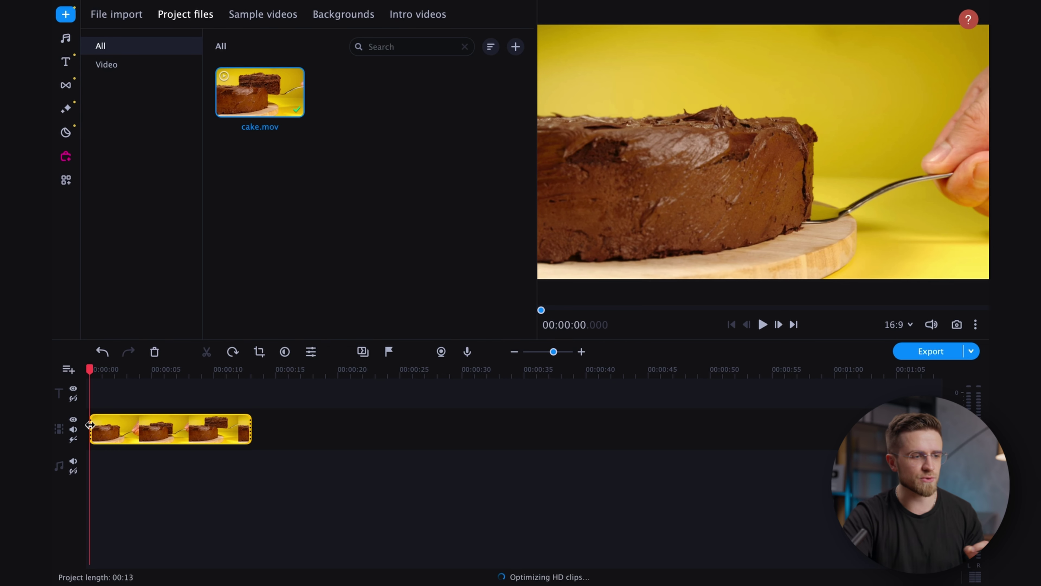
{"action": "left_click", "coordinate": [116, 427]}
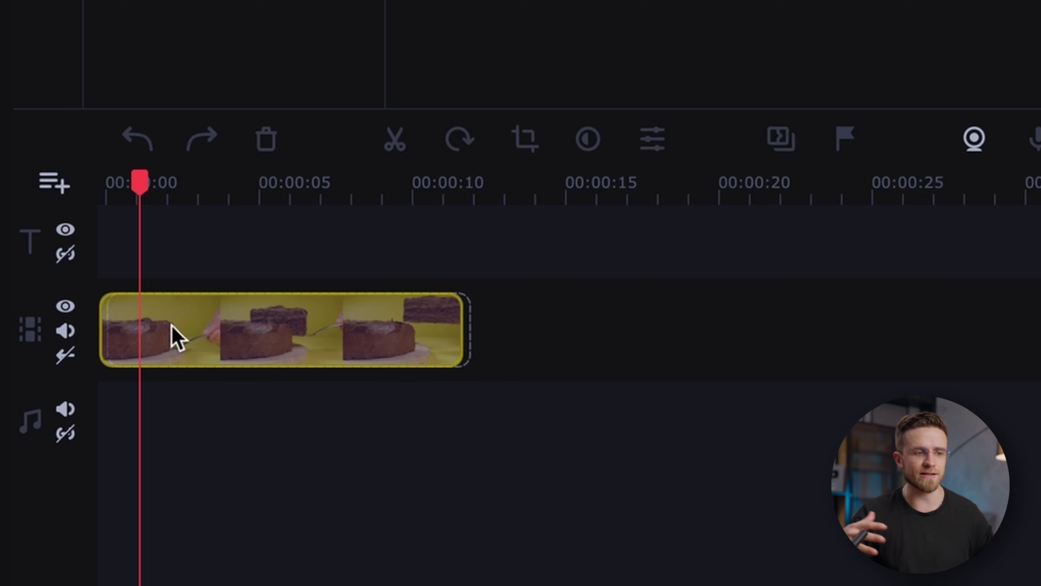
{"action": "left_click_drag", "start_coordinate": [176, 337], "coordinate": [176, 335]}
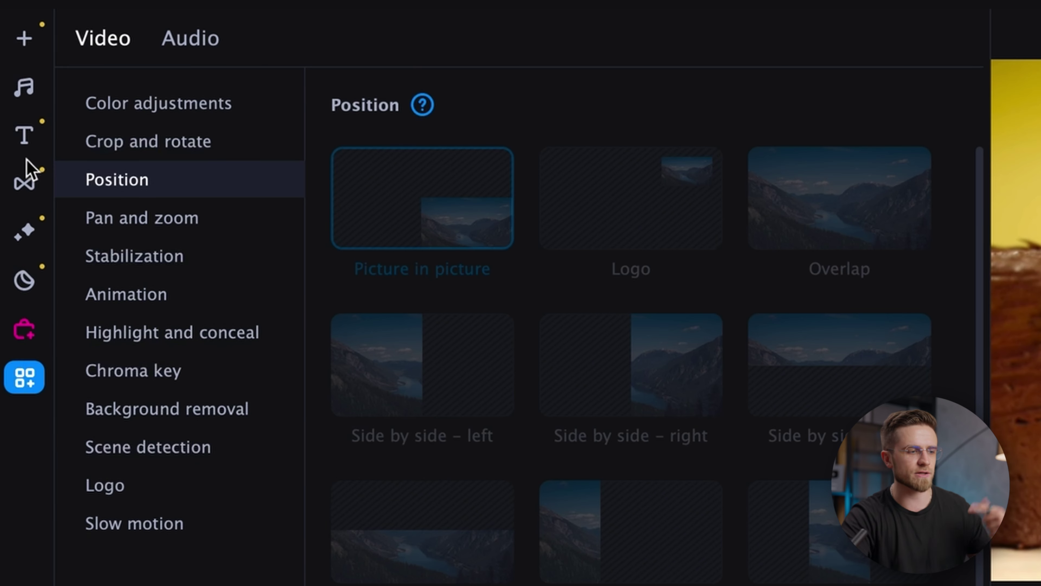
{"action": "left_click", "coordinate": [28, 141]}
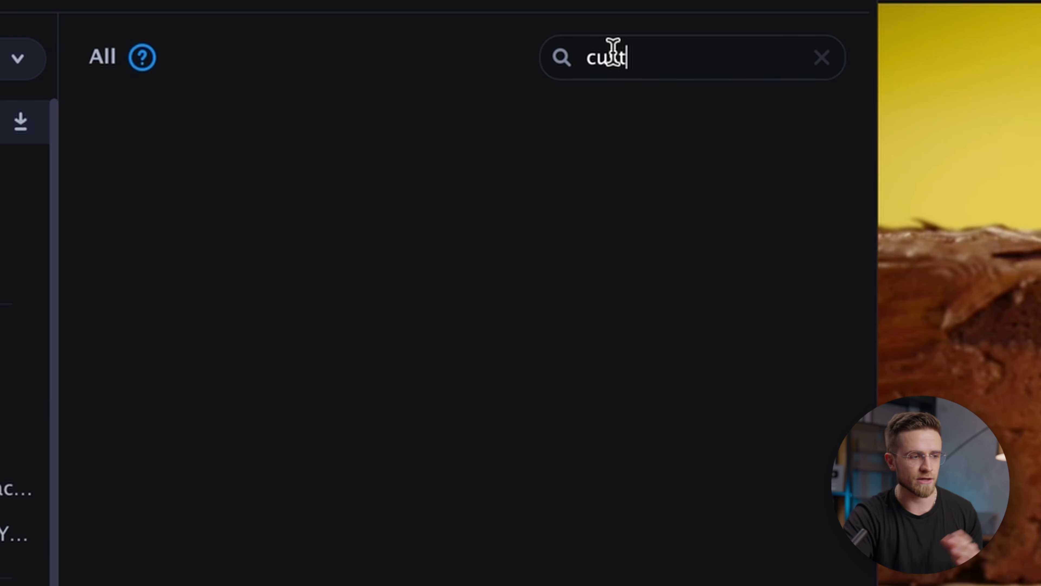
Search titles for 'sim' and place the Simple text title at the start of the title track
{"action": "key", "text": "BackSpace"}
{"action": "key", "text": "BackSpace"}
{"action": "key", "text": "BackSpace"}
{"action": "key", "text": "BackSpace"}
{"action": "type", "text": "d"}
{"action": "key", "text": "BackSpace"}
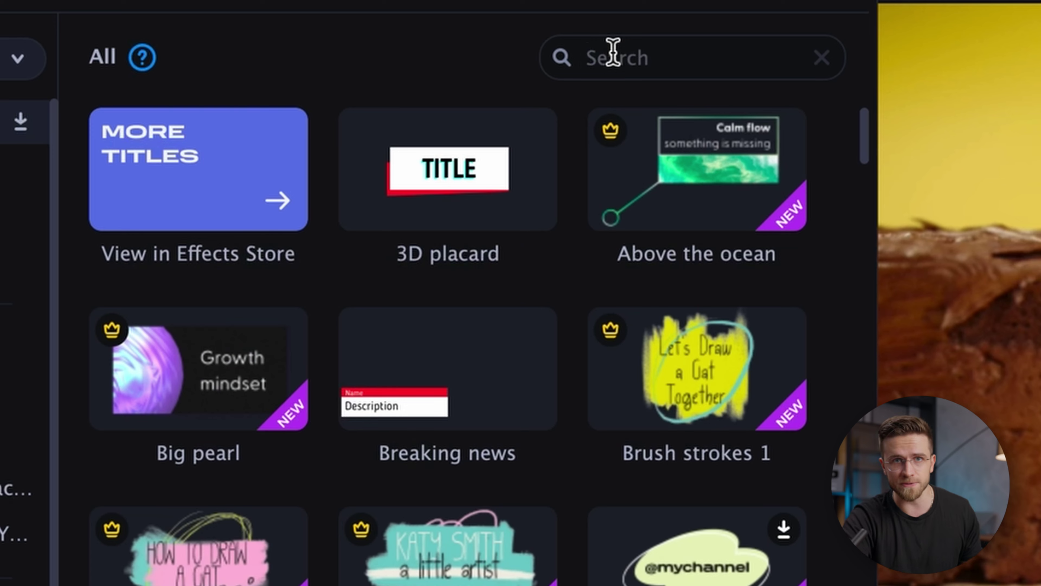
{"action": "type", "text": "sim"}
{"action": "left_click_drag", "start_coordinate": [237, 186], "coordinate": [102, 406]}
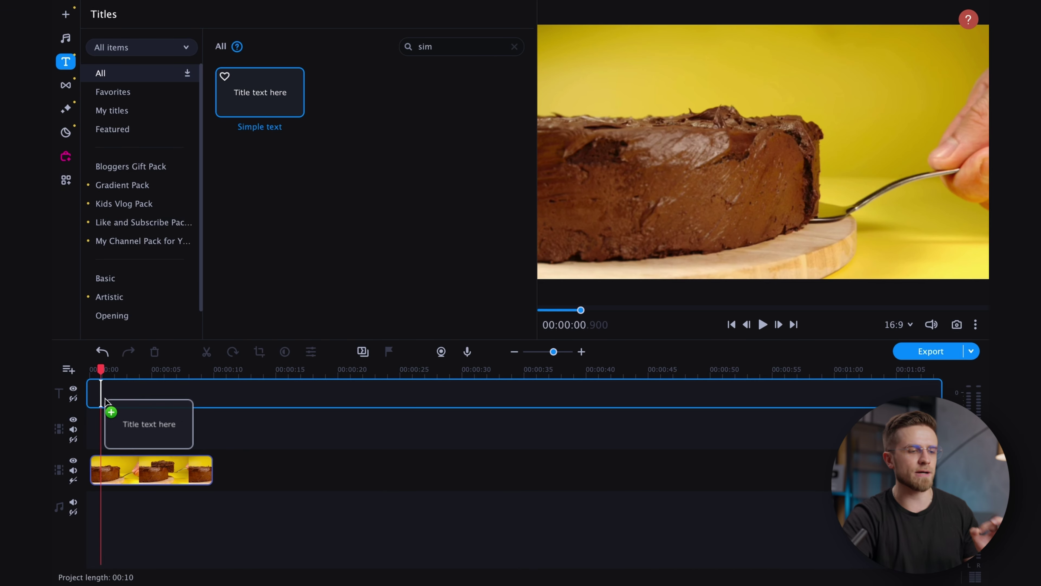
{"action": "left_click_drag", "start_coordinate": [105, 400], "coordinate": [109, 396]}
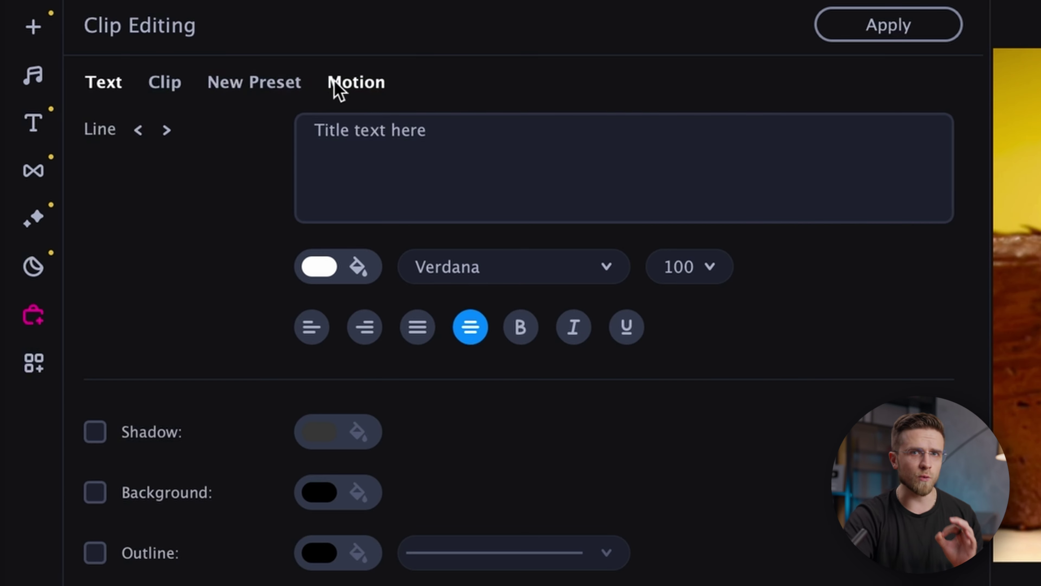
Motion-track the title to the cake's cut edge and position it over the lifted slice
{"action": "left_click", "coordinate": [336, 87]}
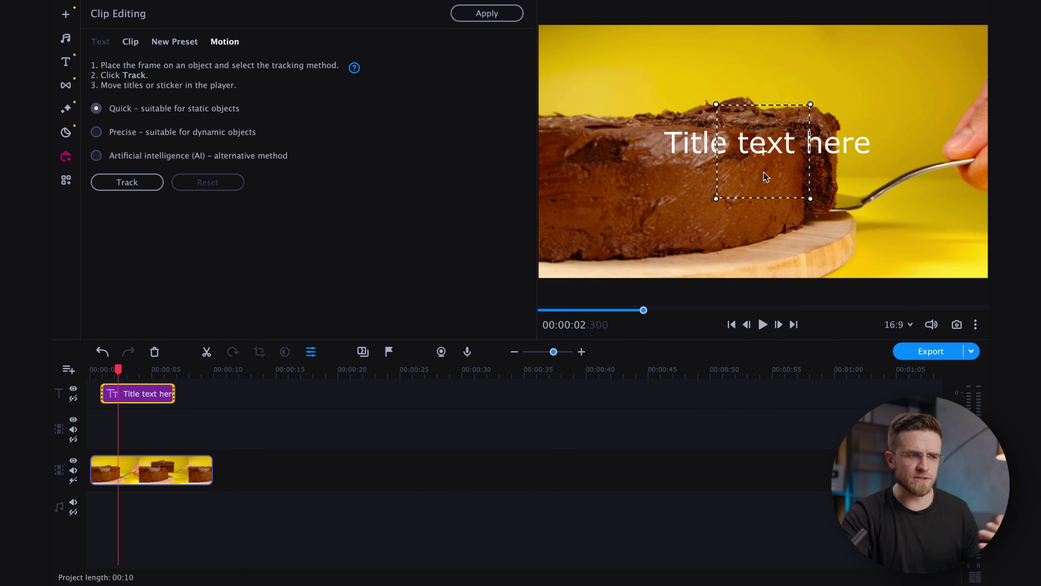
{"action": "left_click_drag", "start_coordinate": [762, 154], "coordinate": [809, 137]}
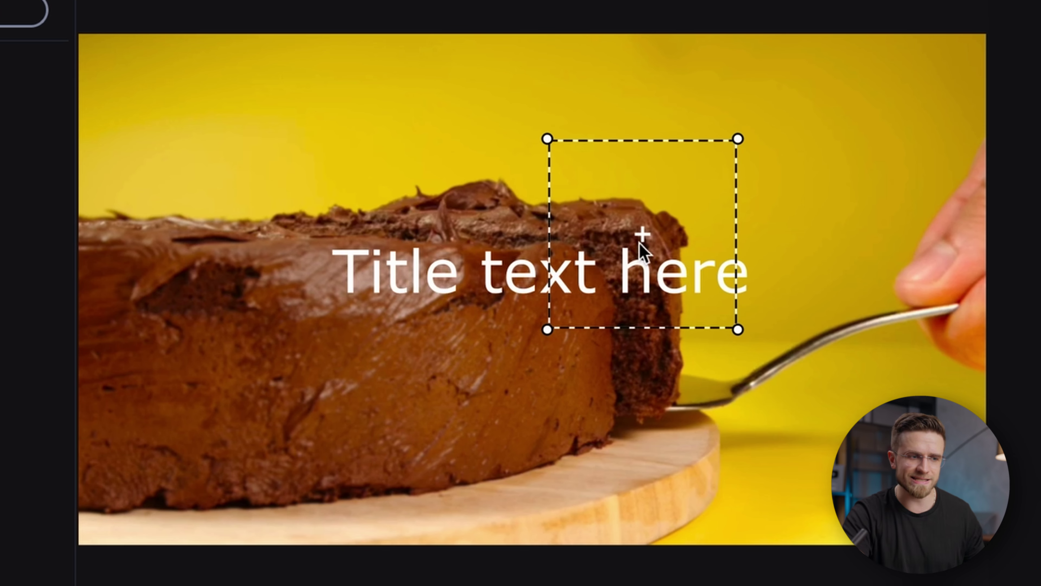
{"action": "left_click_drag", "start_coordinate": [638, 242], "coordinate": [665, 230]}
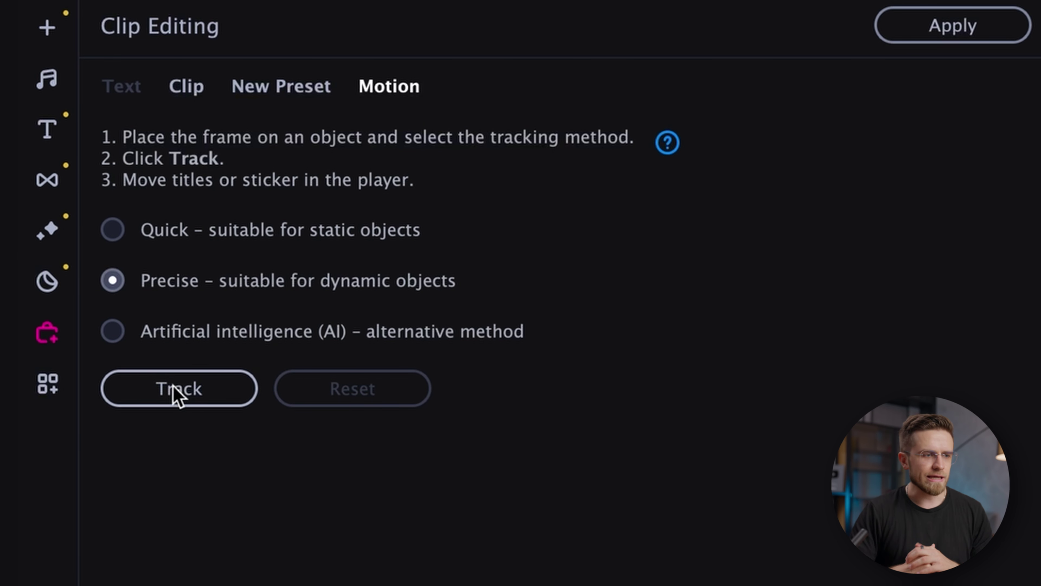
{"action": "left_click", "coordinate": [173, 388]}
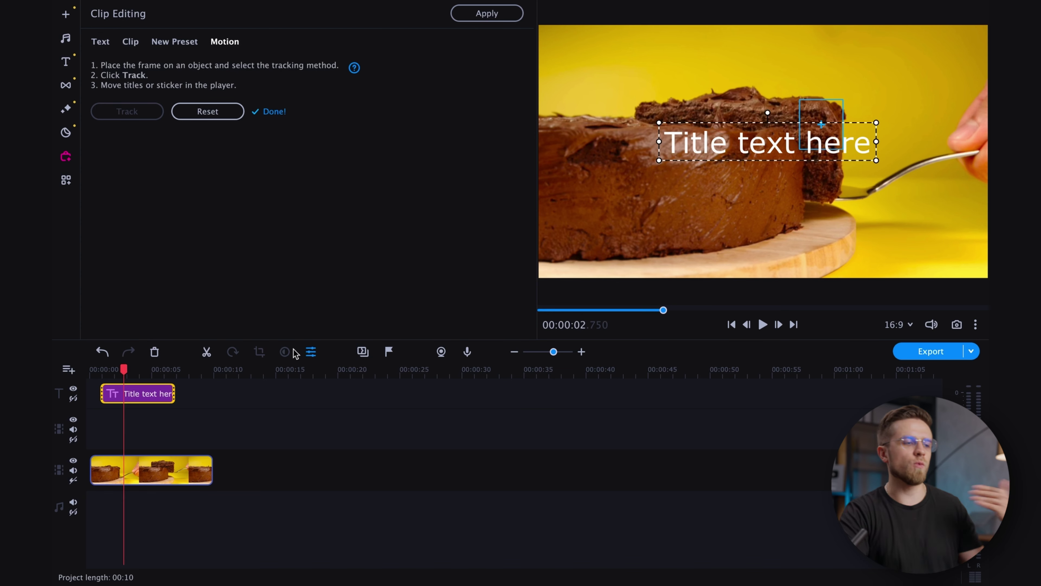
{"action": "left_click", "coordinate": [129, 370]}
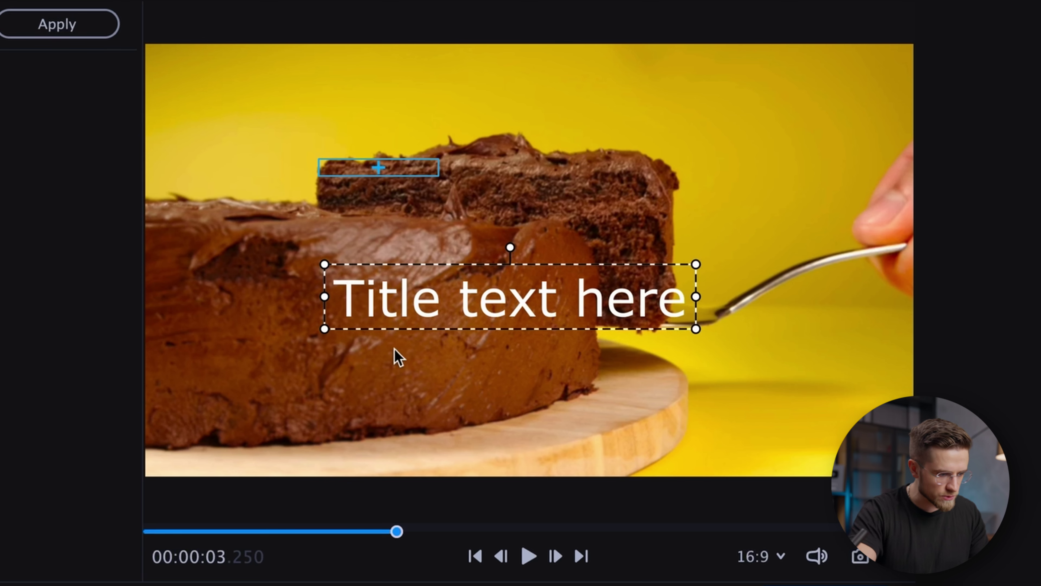
{"action": "left_click_drag", "start_coordinate": [744, 187], "coordinate": [744, 185]}
{"action": "left_click_drag", "start_coordinate": [494, 316], "coordinate": [492, 252]}
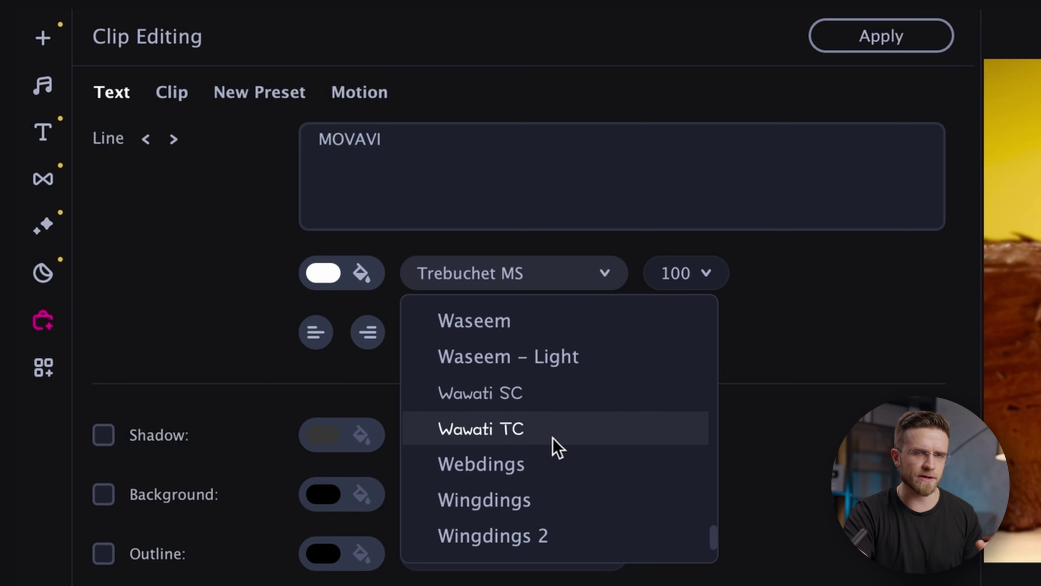
Apply a decorative font to the MOVAVI title and export the titled video
{"action": "scroll", "coordinate": [556, 447], "scroll_direction": "down", "scroll_amount": 3}
{"action": "left_click", "coordinate": [537, 340]}
{"action": "left_click", "coordinate": [685, 272]}
{"action": "scroll", "coordinate": [693, 378], "scroll_direction": "down", "scroll_amount": 3}
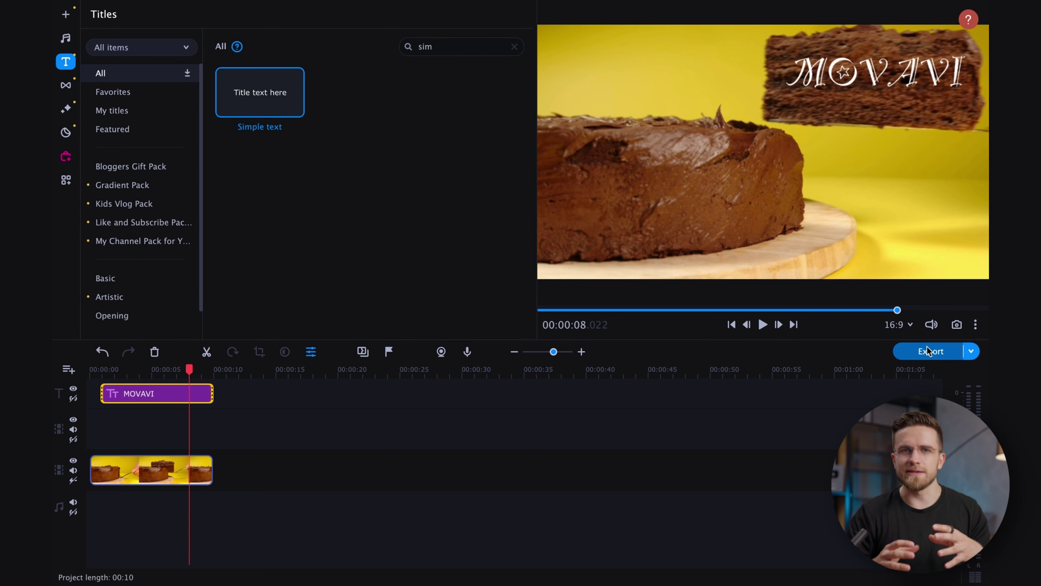
{"action": "left_click", "coordinate": [928, 350]}
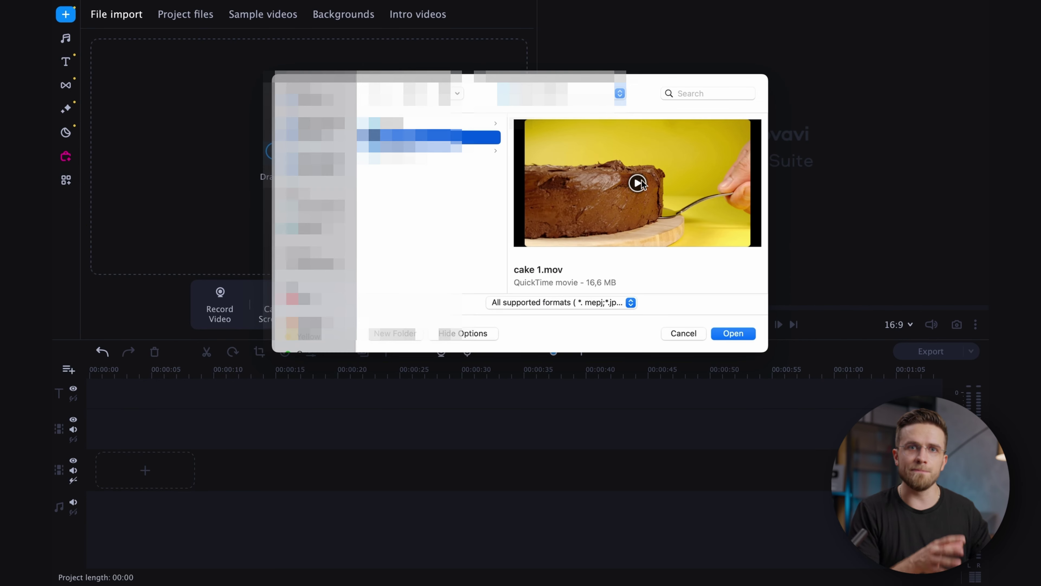
Put cake 1.mov on the video track and overlay the Green background as picture-in-picture
{"action": "left_click", "coordinate": [732, 333]}
{"action": "left_click_drag", "start_coordinate": [315, 98], "coordinate": [73, 481]}
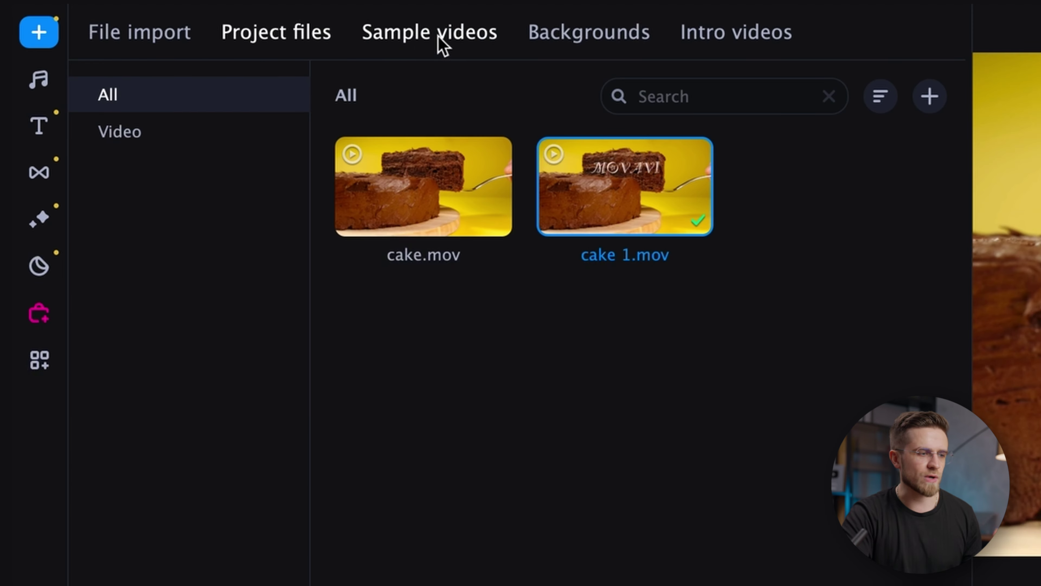
{"action": "left_click", "coordinate": [552, 37]}
{"action": "scroll", "coordinate": [835, 376], "scroll_direction": "down", "scroll_amount": 5}
{"action": "left_click", "coordinate": [834, 376]}
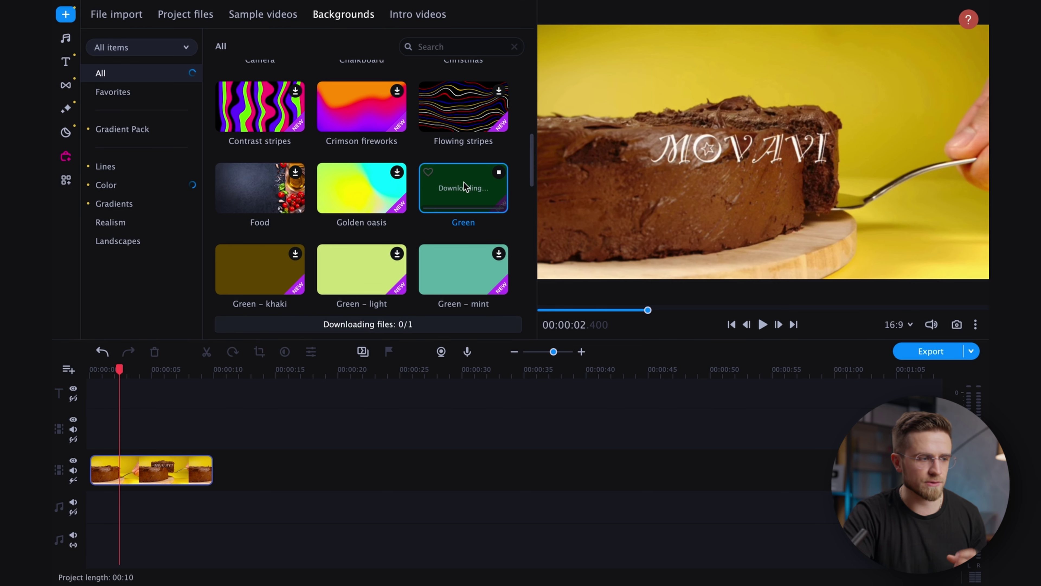
{"action": "left_click_drag", "start_coordinate": [468, 189], "coordinate": [123, 428]}
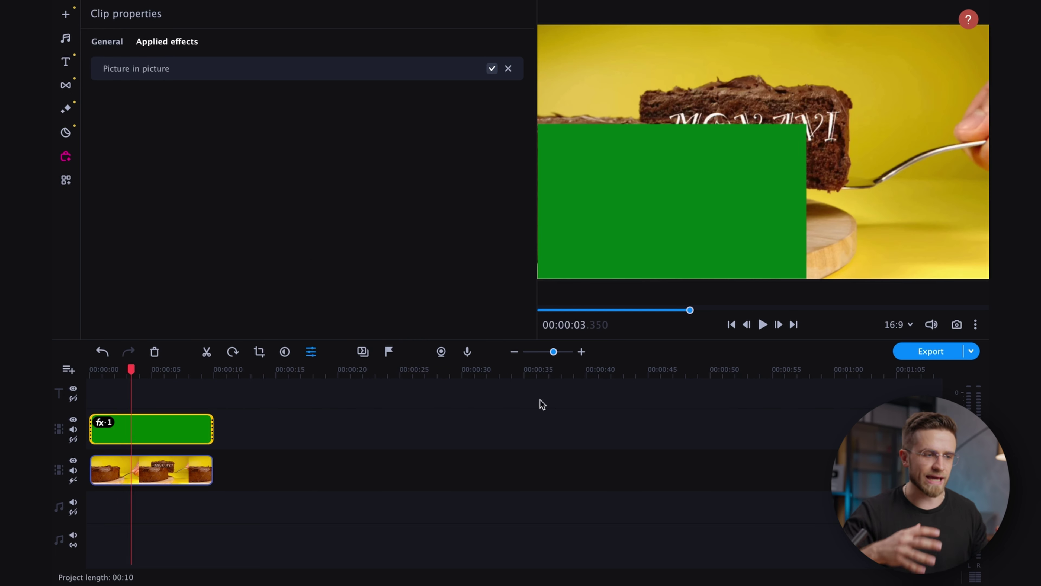
Export the video under a new file name and import the result as cake 2.mov
{"action": "left_click", "coordinate": [931, 351]}
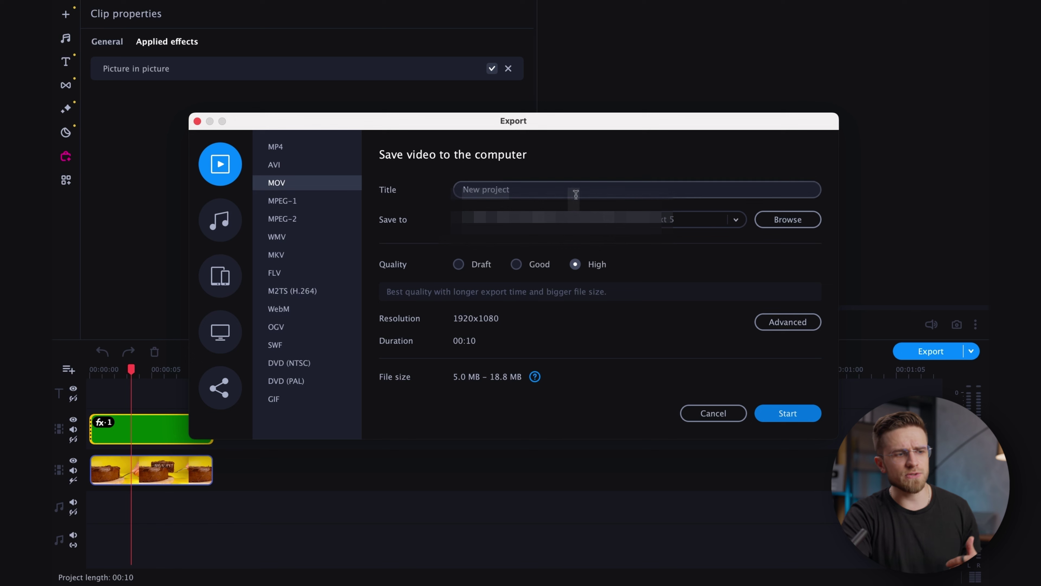
{"action": "left_click", "coordinate": [560, 192]}
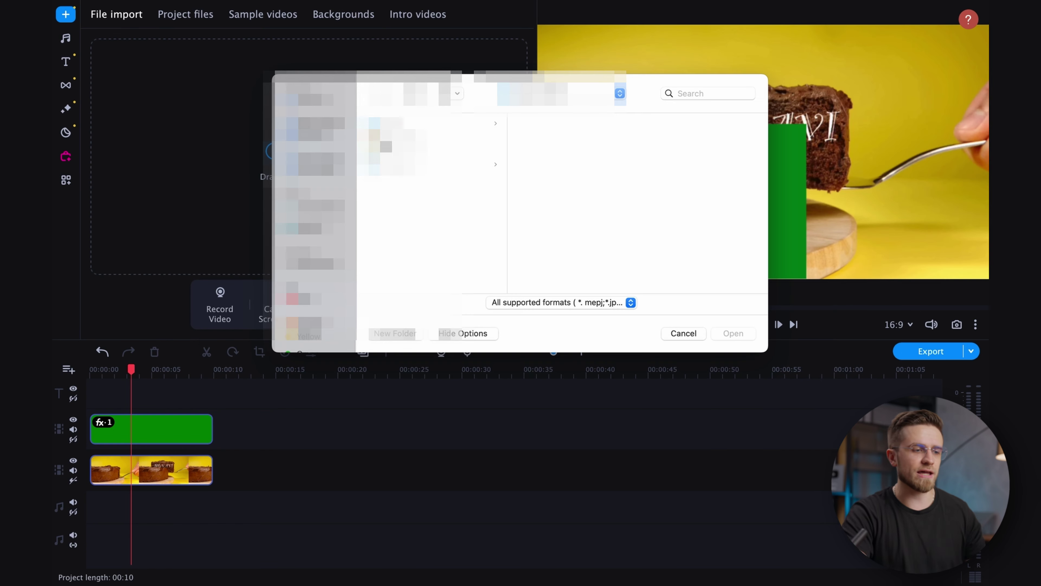
{"action": "left_click", "coordinate": [732, 333]}
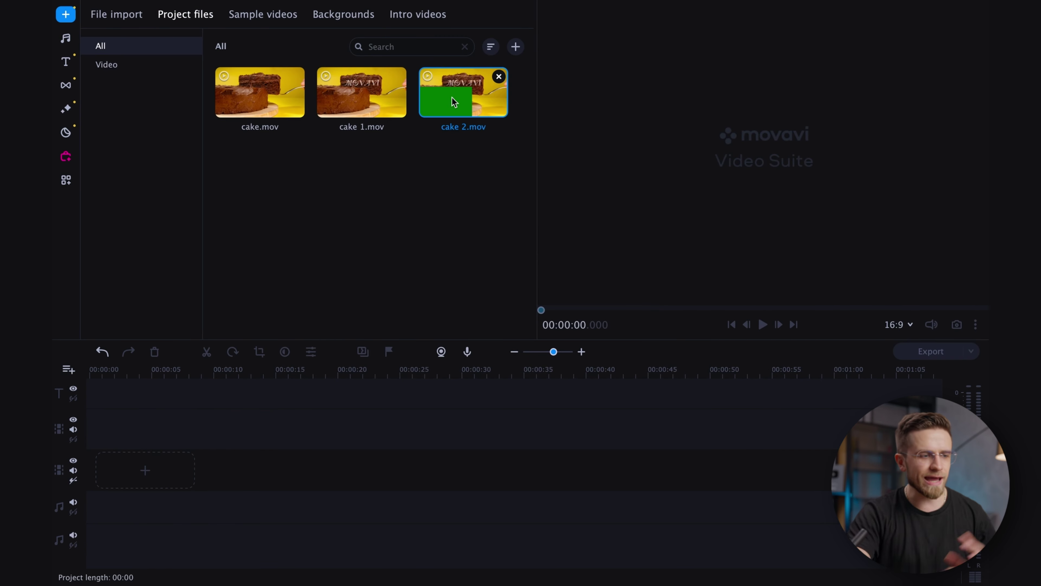
Stack cake 2.mov above cake.mov and chroma-key out its green area
{"action": "left_click_drag", "start_coordinate": [271, 95], "coordinate": [221, 435]}
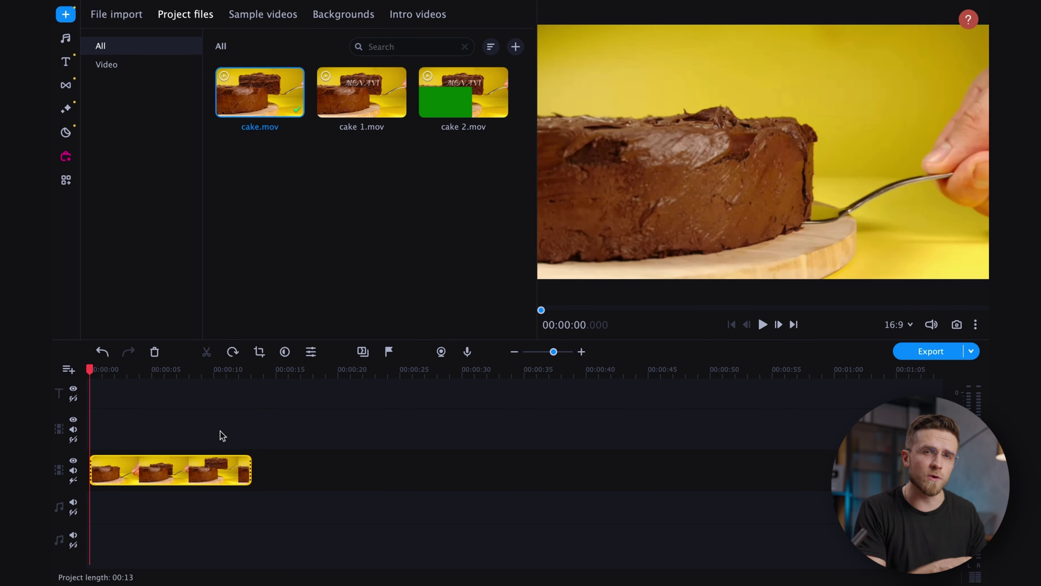
{"action": "left_click_drag", "start_coordinate": [446, 98], "coordinate": [88, 438]}
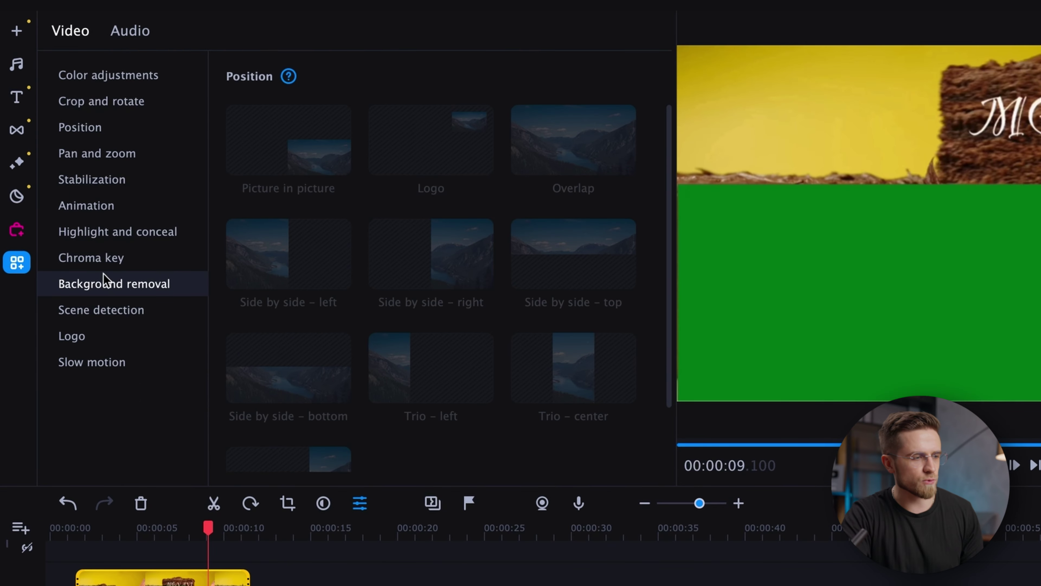
{"action": "left_click", "coordinate": [102, 261]}
{"action": "mouse_move", "coordinate": [208, 537]}
{"action": "left_mouse_down"}
{"action": "mouse_move", "coordinate": [125, 527]}
{"action": "mouse_move", "coordinate": [210, 522]}
{"action": "left_mouse_up"}
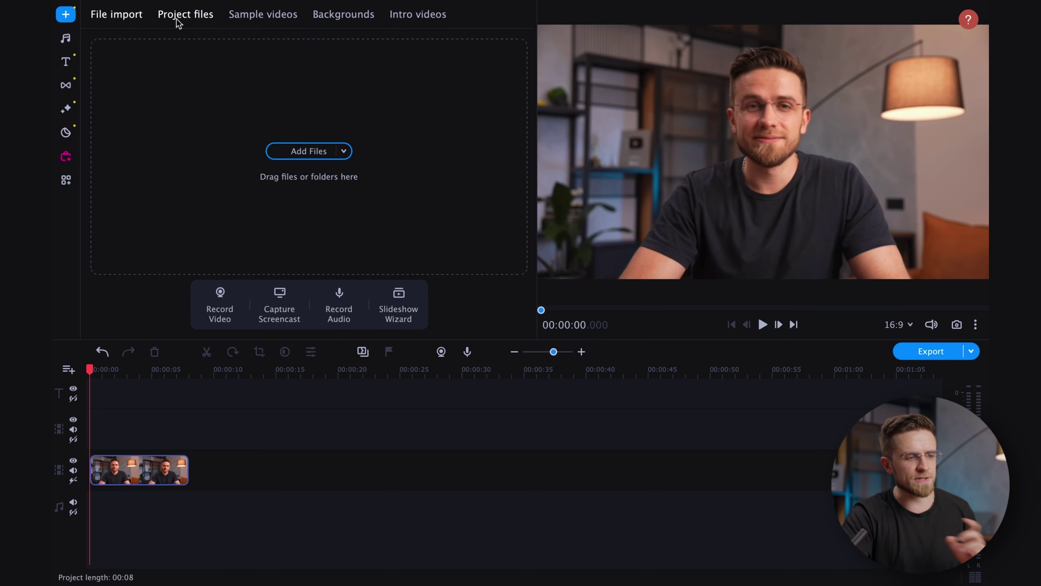
Place the New intro template on the track above the talking-head clip
{"action": "left_click", "coordinate": [210, 18]}
{"action": "left_click", "coordinate": [402, 20]}
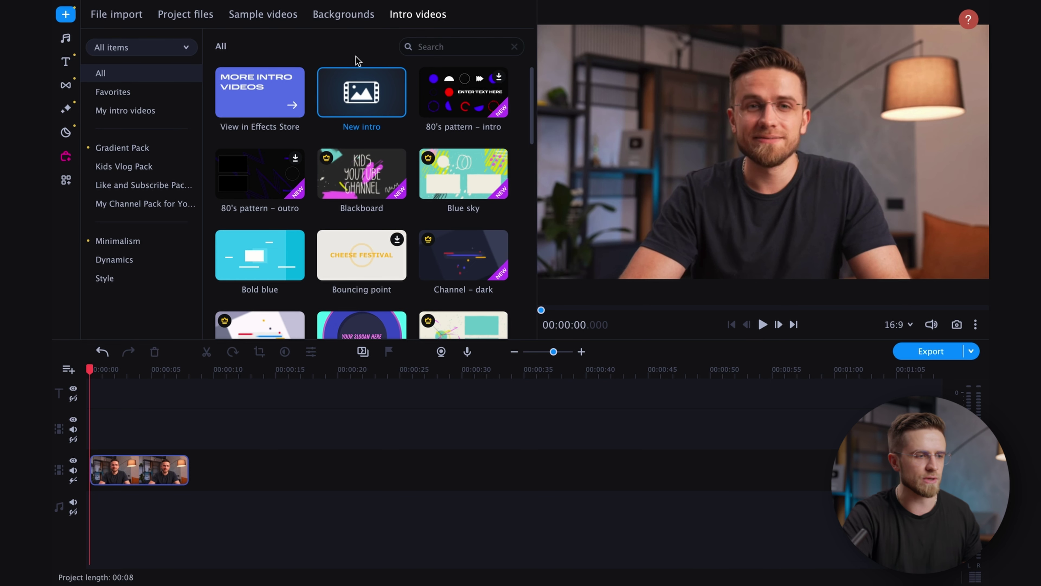
{"action": "left_click_drag", "start_coordinate": [337, 104], "coordinate": [100, 426]}
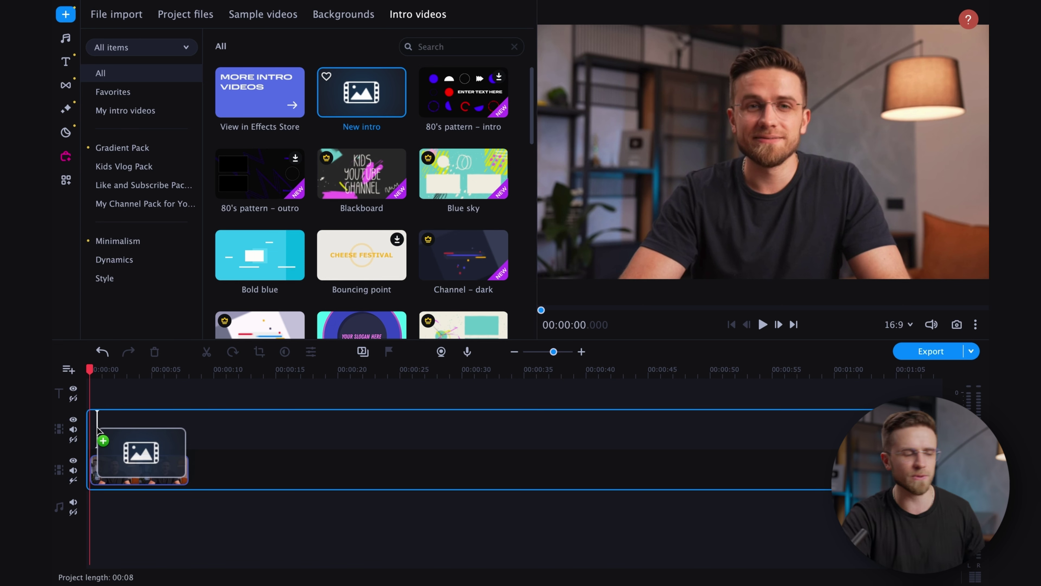
{"action": "left_click_drag", "start_coordinate": [100, 427], "coordinate": [101, 429]}
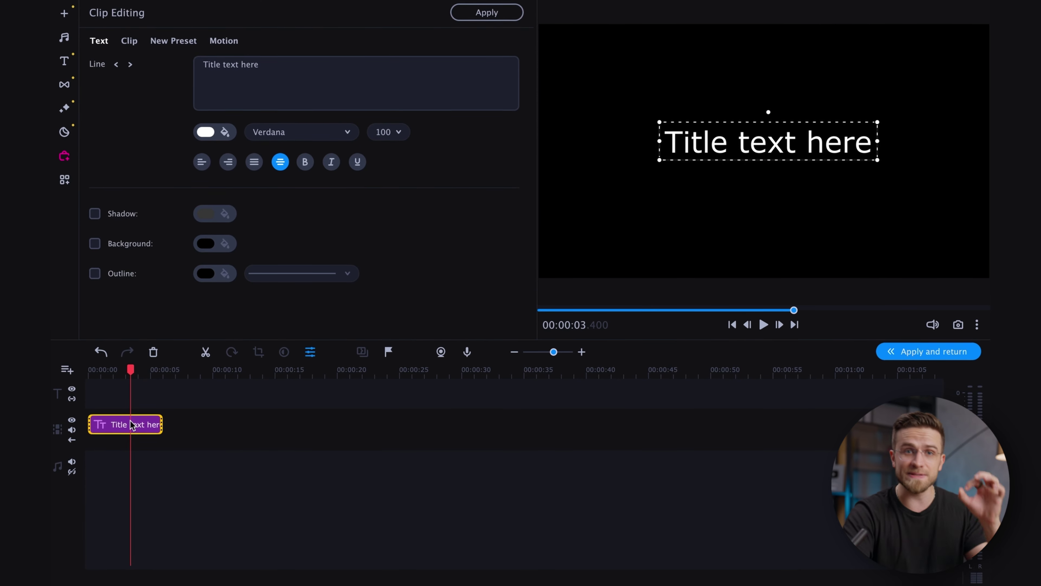
Replace the placeholder title text with MOVAVI
{"action": "left_click", "coordinate": [254, 76]}
{"action": "key", "text": "ctrl+a"}
{"action": "type", "text": "MOVAVI"}
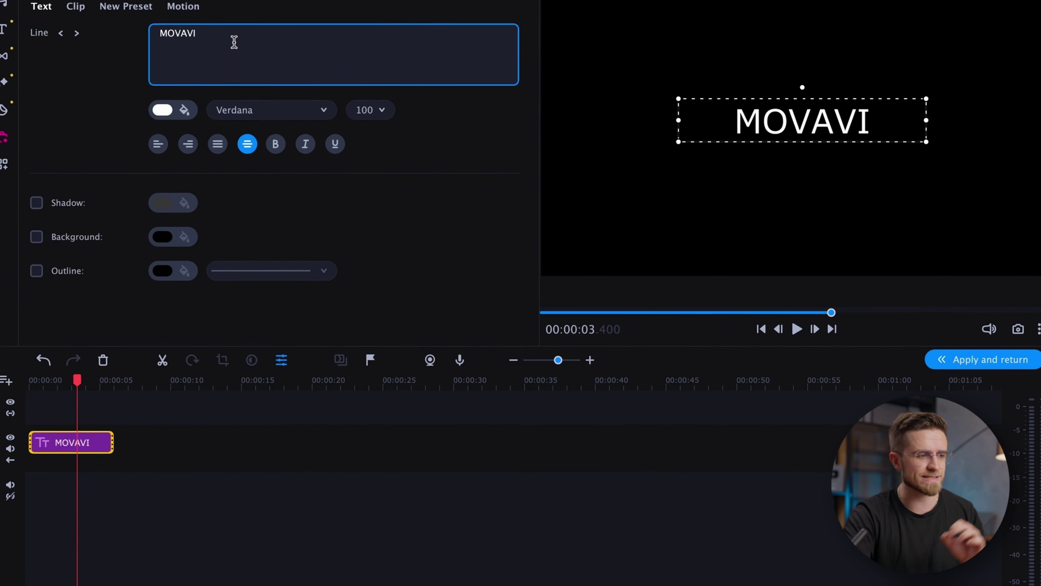
Set the title font to Thonburi at size 250
{"action": "left_click", "coordinate": [224, 101]}
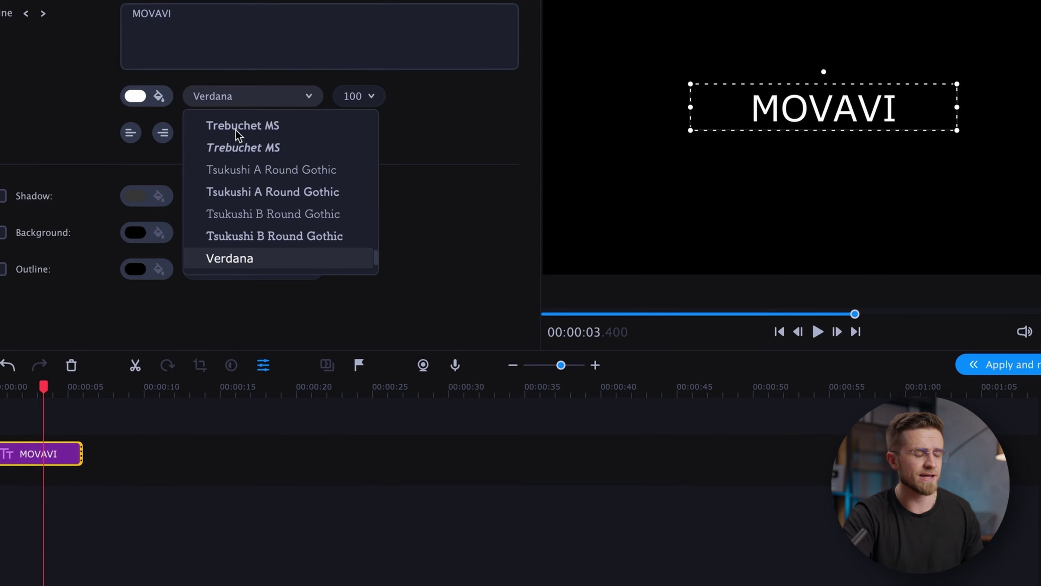
{"action": "scroll", "coordinate": [245, 154], "scroll_direction": "up", "scroll_amount": 10}
{"action": "left_click", "coordinate": [240, 149]}
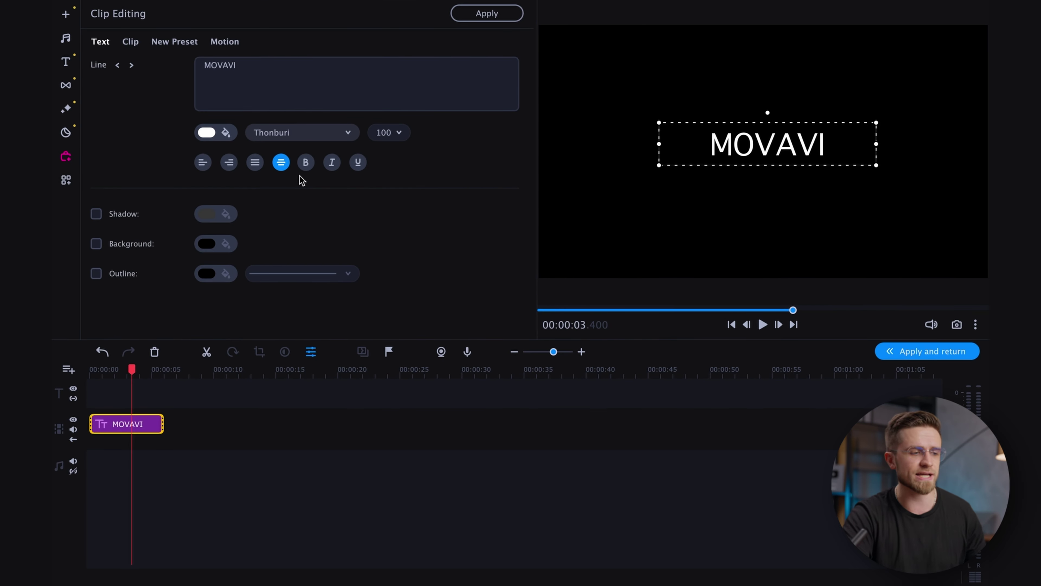
{"action": "left_click", "coordinate": [385, 132]}
{"action": "scroll", "coordinate": [402, 256], "scroll_direction": "down", "scroll_amount": 3}
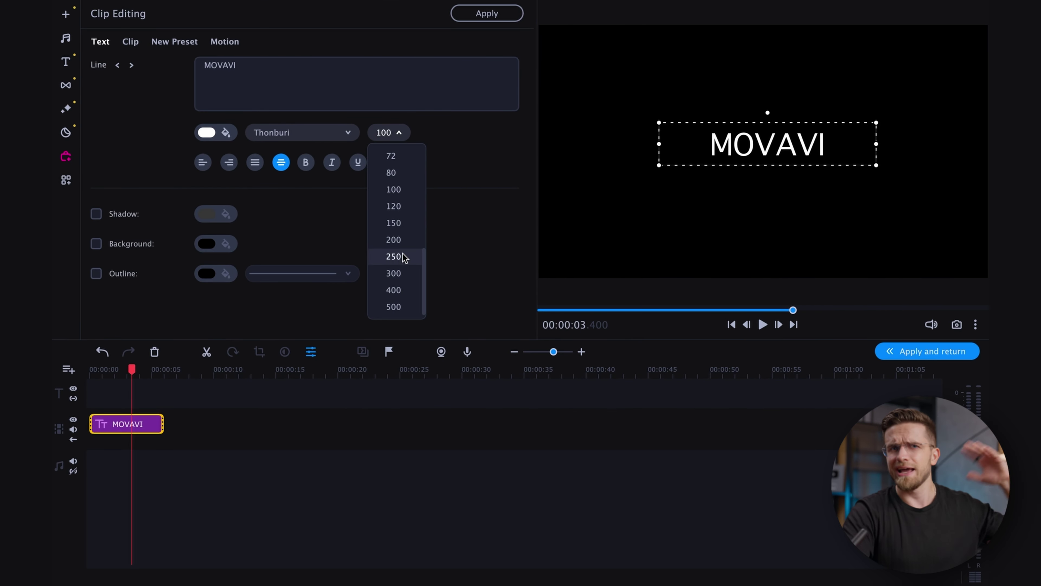
{"action": "left_click", "coordinate": [395, 257]}
Widen and reposition the text box so MOVAVI fills the frame on one line
{"action": "left_click_drag", "start_coordinate": [876, 224], "coordinate": [986, 217]}
{"action": "left_click_drag", "start_coordinate": [882, 201], "coordinate": [811, 174]}
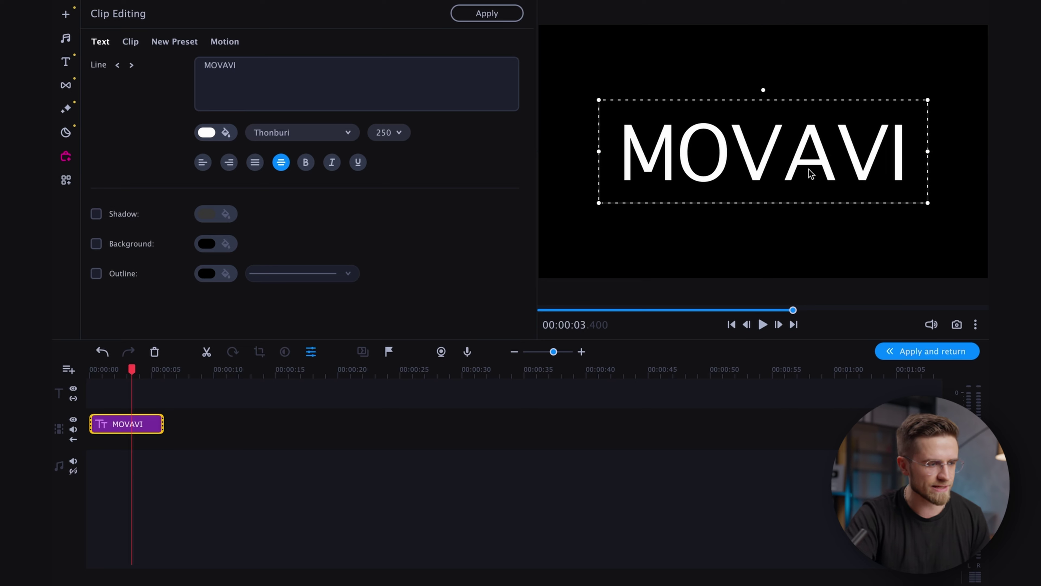
{"action": "left_click", "coordinate": [206, 132]}
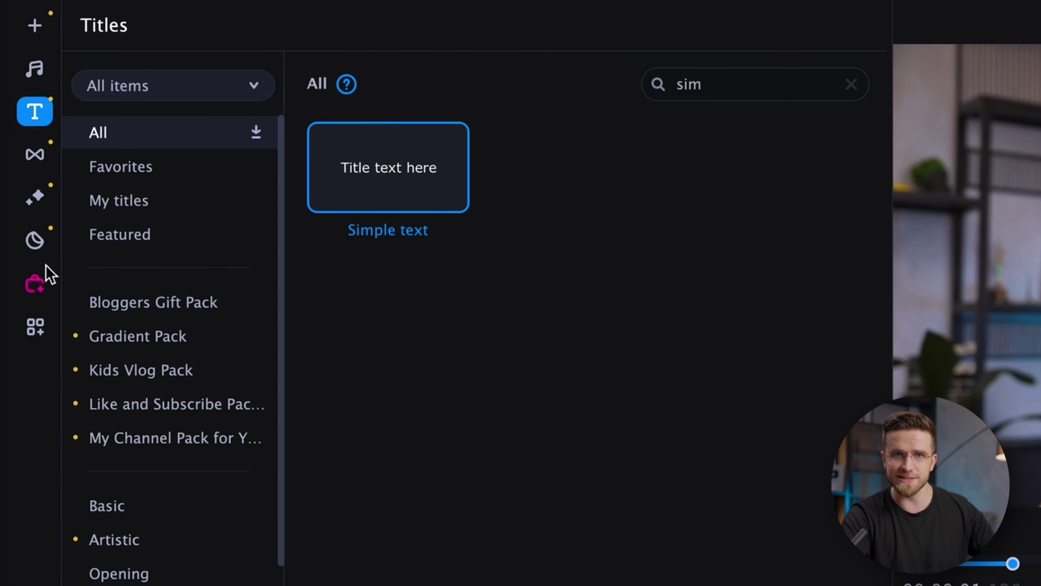
Add a lengthened Glitch 3 transition at the title clip's start
{"action": "left_click", "coordinate": [35, 163]}
{"action": "left_click_drag", "start_coordinate": [392, 315], "coordinate": [107, 437]}
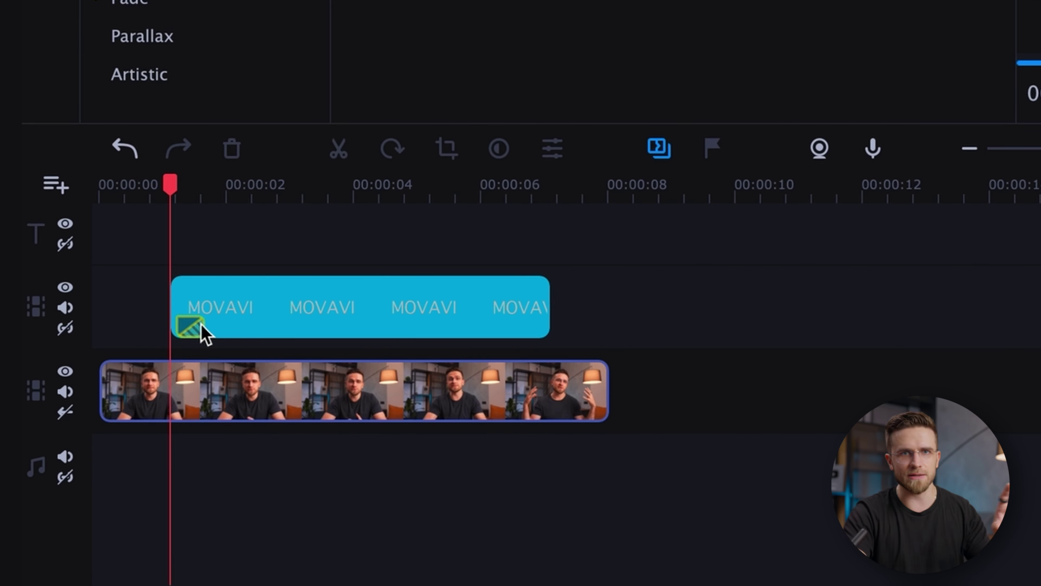
{"action": "left_click", "coordinate": [135, 437]}
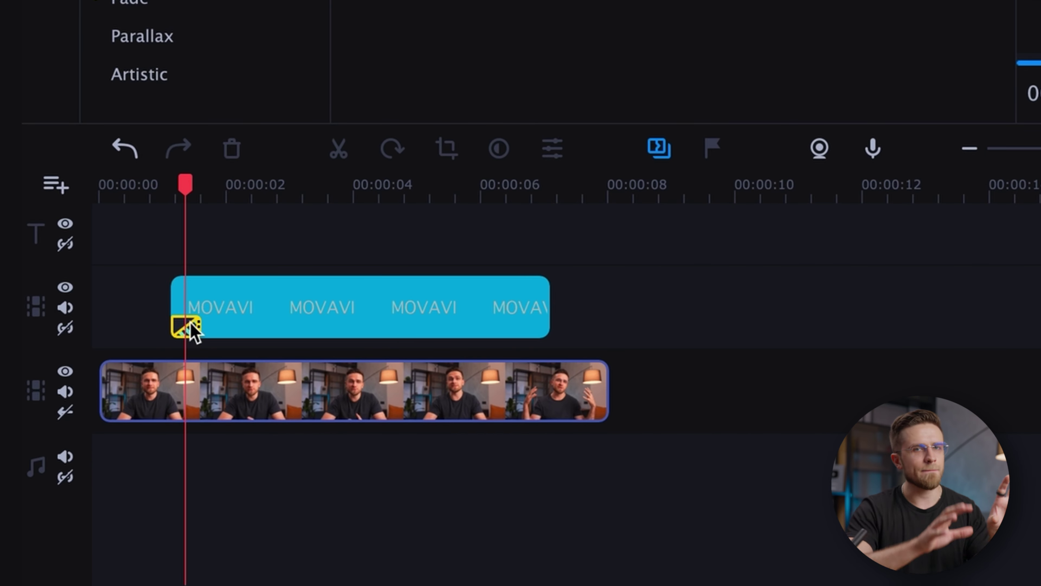
{"action": "left_click_drag", "start_coordinate": [200, 334], "coordinate": [227, 340]}
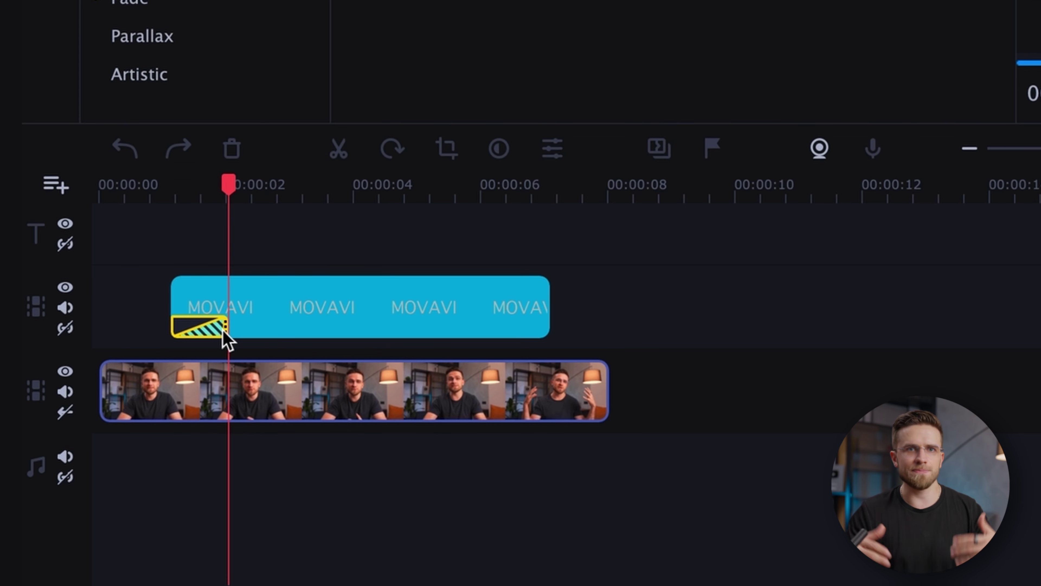
Add a lengthened Glitch 3 at the clip's end and play the project from the start
{"action": "left_click_drag", "start_coordinate": [447, 0], "coordinate": [527, 340]}
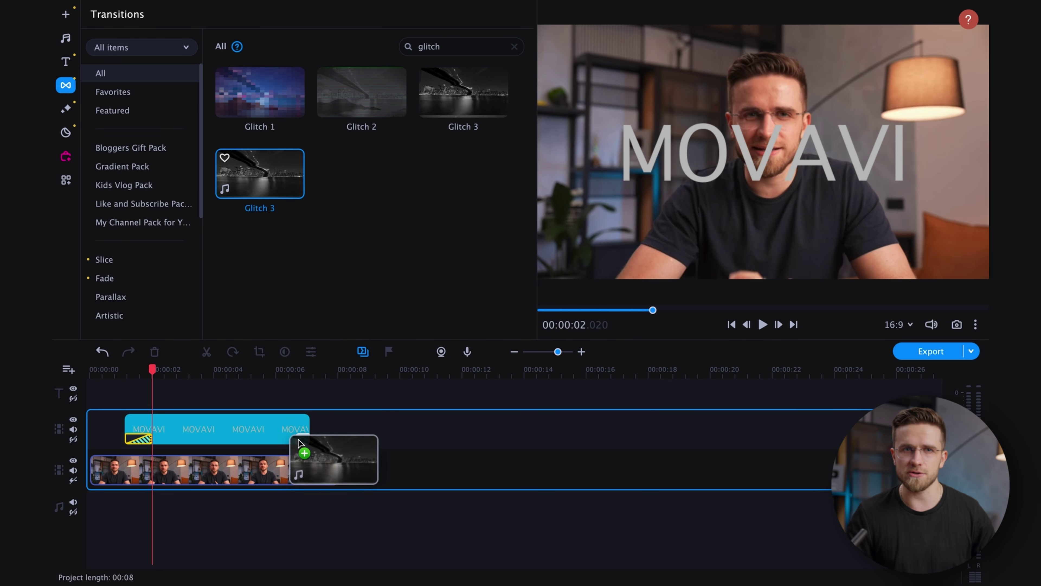
{"action": "left_click_drag", "start_coordinate": [297, 440], "coordinate": [283, 439]}
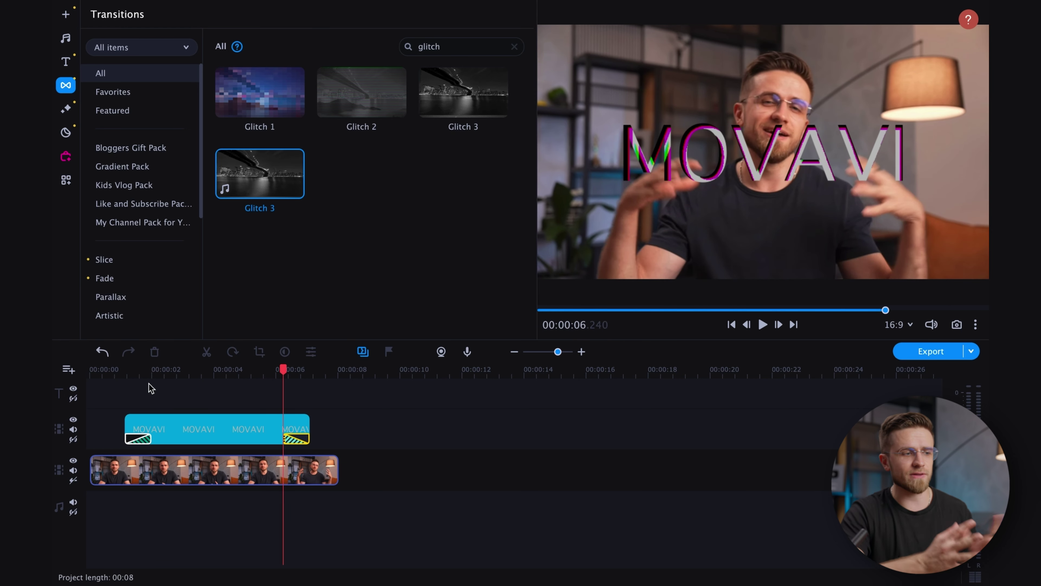
{"action": "left_click", "coordinate": [110, 373]}
{"action": "key", "text": "space"}
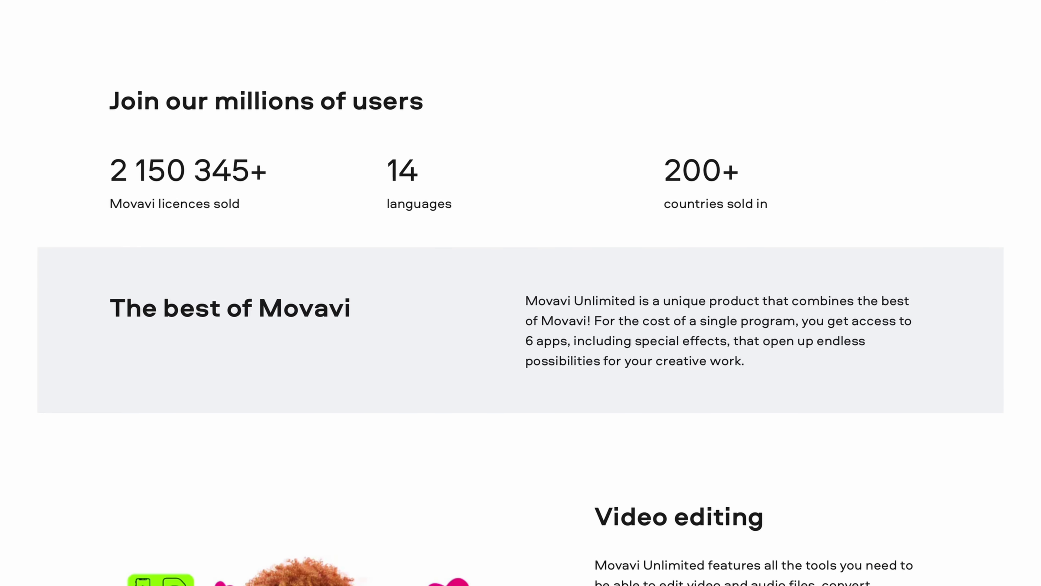
Scroll the Movavi Unlimited page past the stats to the Video editing and Screen recording sections
{"action": "scroll", "coordinate": [521, 293], "scroll_direction": "down", "scroll_amount": 7}
{"action": "scroll", "coordinate": [514, 318], "scroll_direction": "down", "scroll_amount": 5}
{"action": "scroll", "coordinate": [514, 317], "scroll_direction": "down", "scroll_amount": 10}
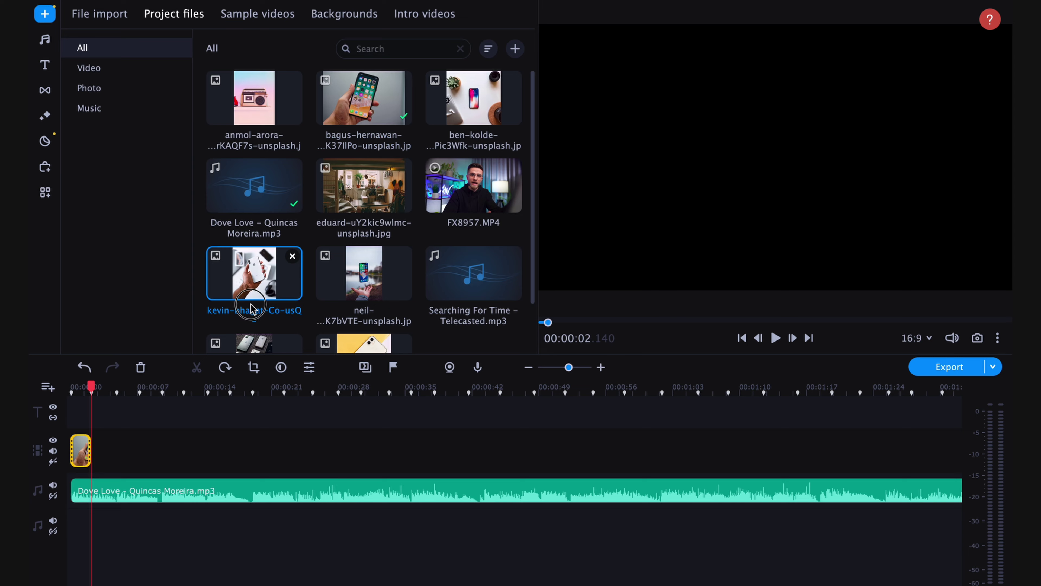
{"action": "left_click_drag", "start_coordinate": [110, 457], "coordinate": [216, 441]}
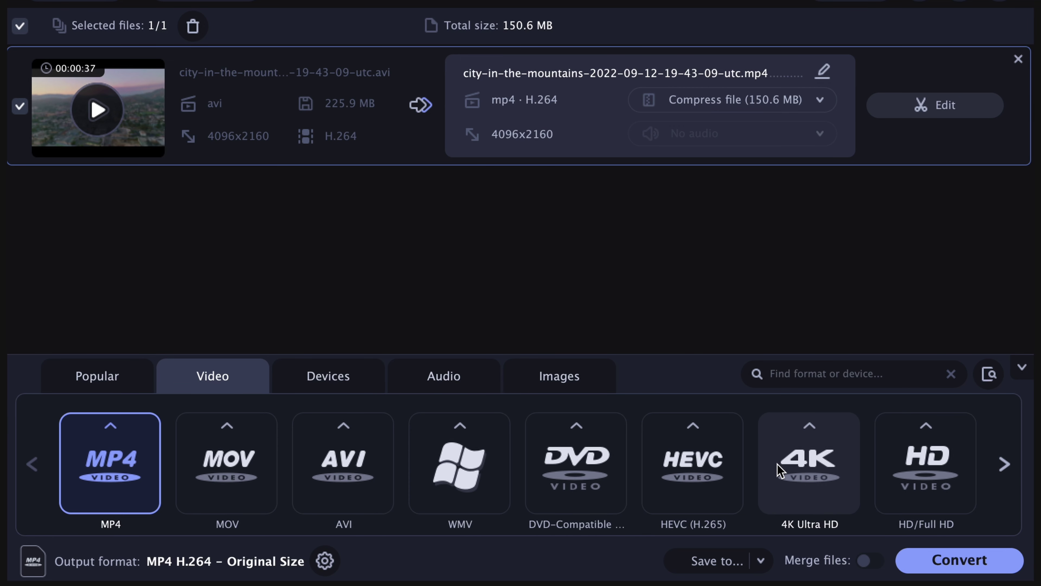
{"action": "scroll", "coordinate": [778, 467], "scroll_direction": "right", "scroll_amount": 10}
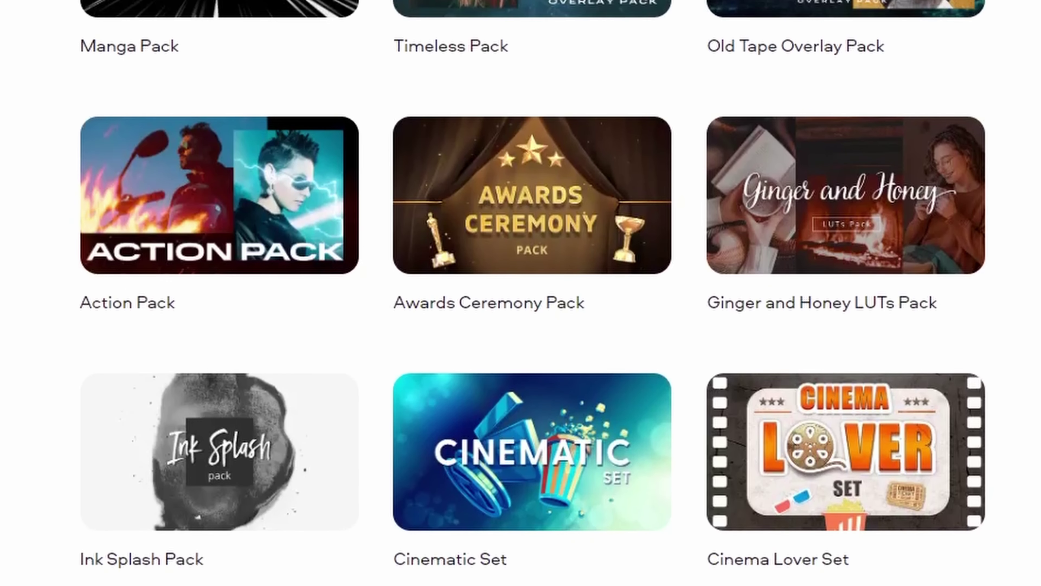
{"action": "scroll", "coordinate": [521, 293], "scroll_direction": "down", "scroll_amount": 3}
{"action": "scroll", "coordinate": [521, 293], "scroll_direction": "down", "scroll_amount": 5}
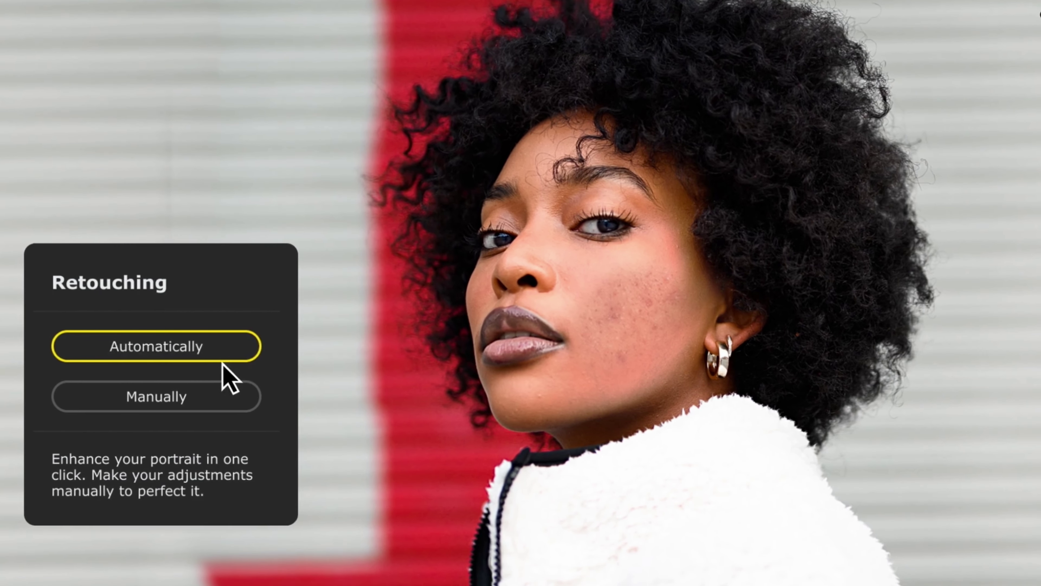
{"action": "left_click", "coordinate": [216, 354]}
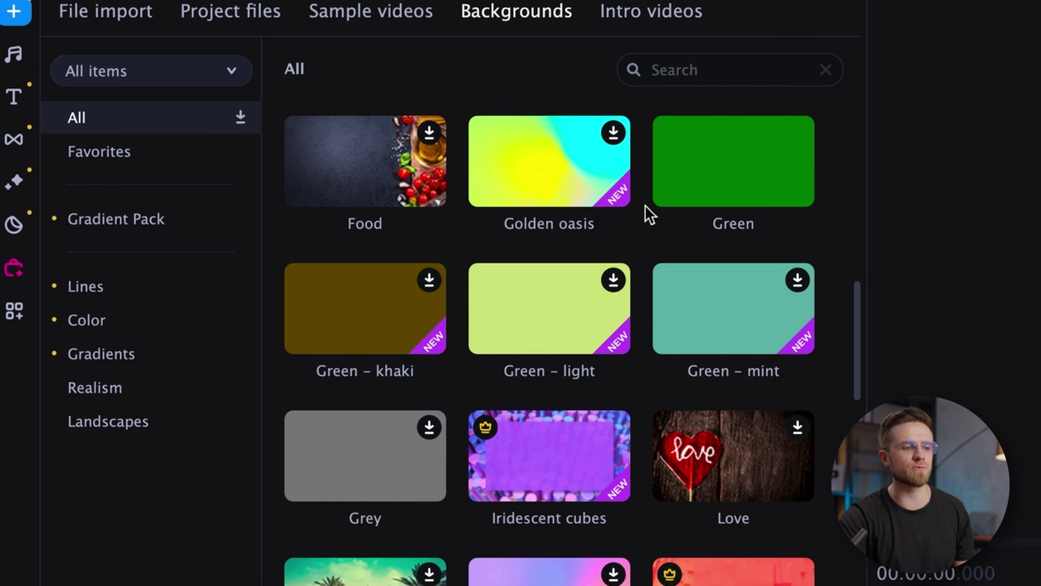
{"action": "scroll", "coordinate": [647, 213], "scroll_direction": "down", "scroll_amount": 5}
Add the Green background and a Simple text MOVAVI title, extending the title to about 15 seconds
{"action": "scroll", "coordinate": [648, 214], "scroll_direction": "up", "scroll_amount": 5}
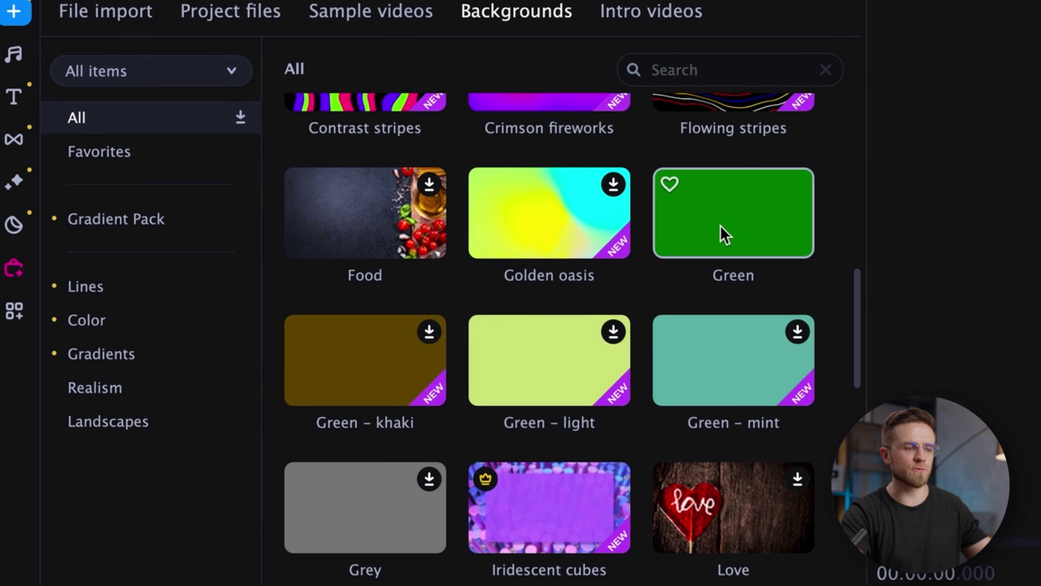
{"action": "left_click_drag", "start_coordinate": [723, 233], "coordinate": [80, 470]}
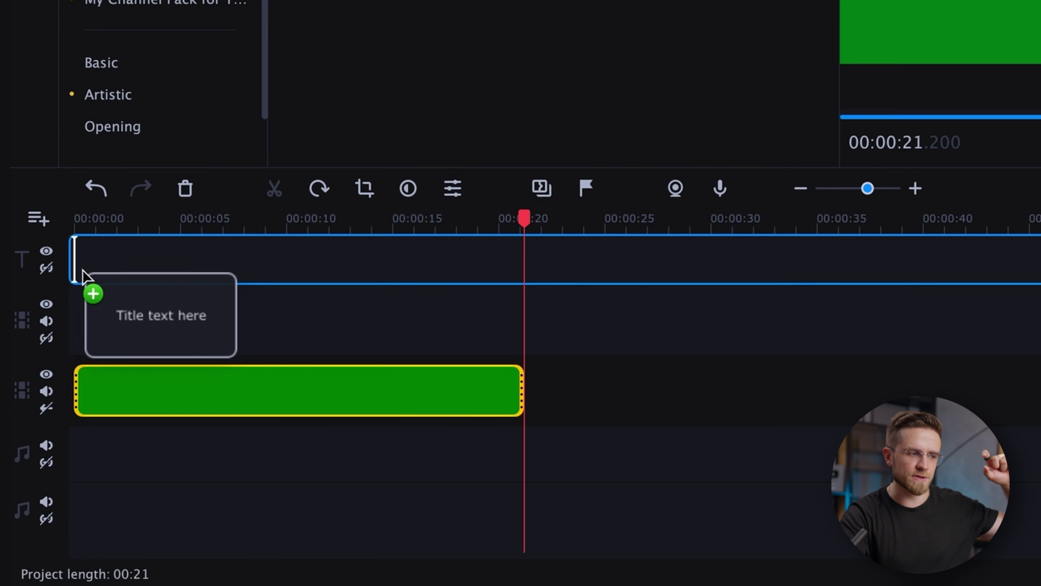
{"action": "left_click_drag", "start_coordinate": [84, 274], "coordinate": [80, 271]}
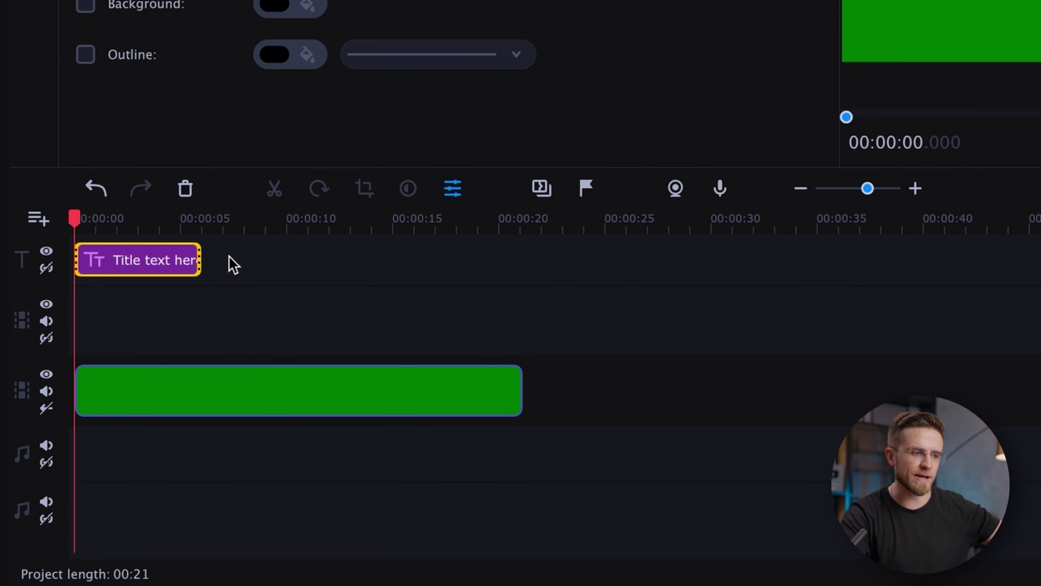
{"action": "left_click_drag", "start_coordinate": [198, 259], "coordinate": [403, 259]}
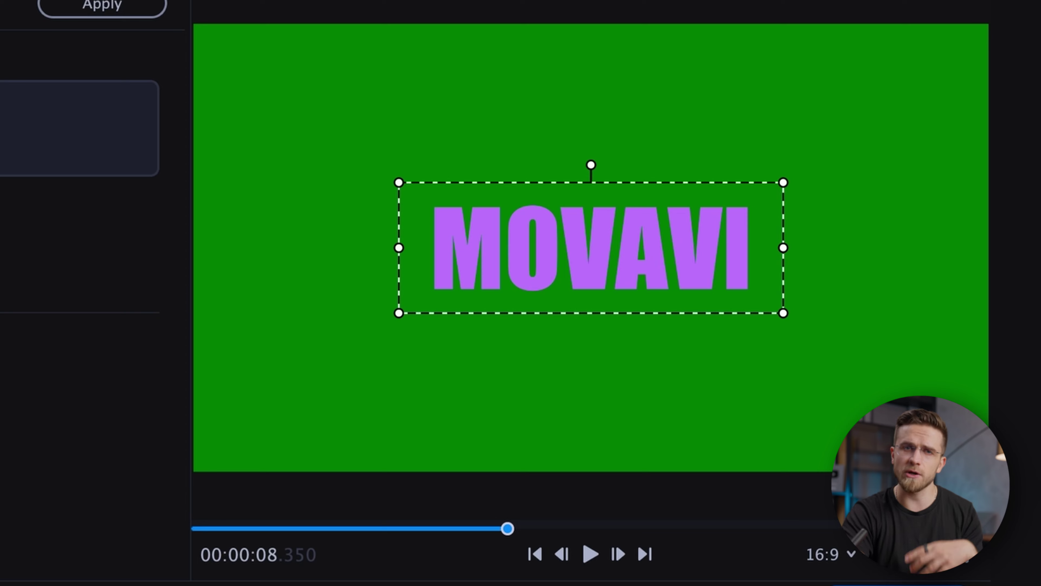
Export the green-screen title as pattern 1.mov and bring it onto the timeline
{"action": "key", "text": "super+e"}
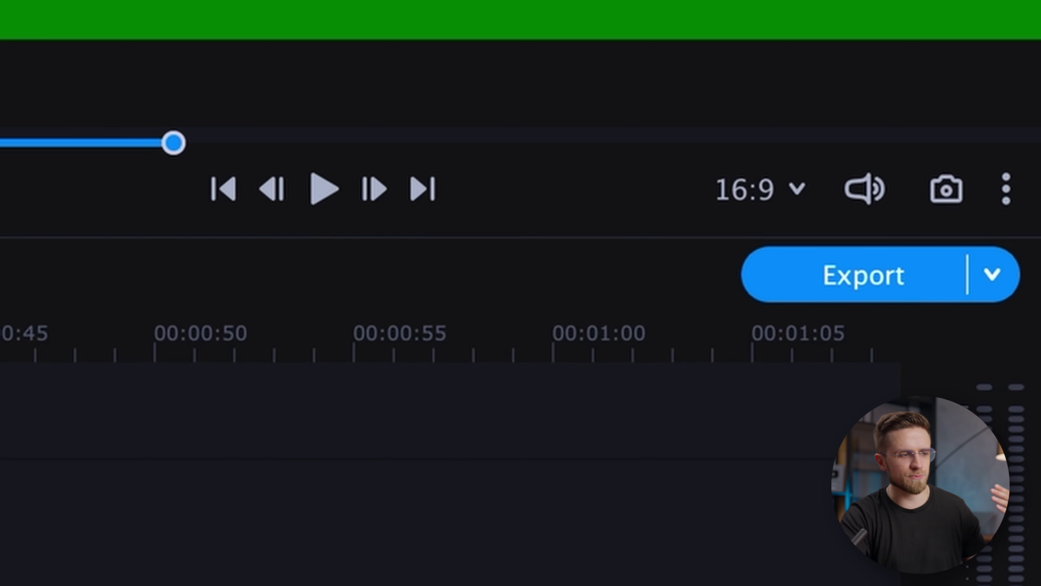
{"action": "left_click", "coordinate": [900, 274]}
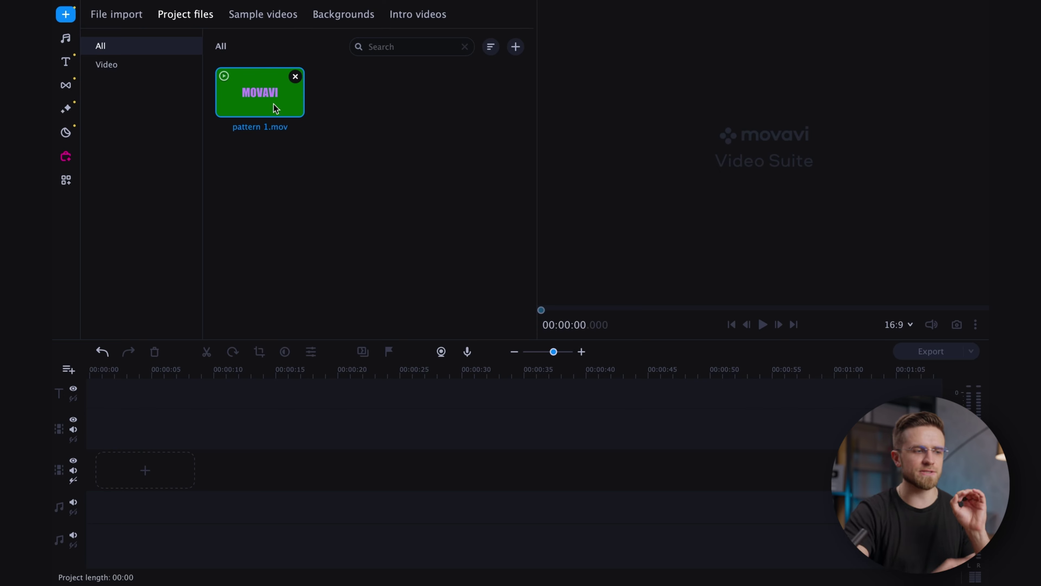
{"action": "left_click_drag", "start_coordinate": [275, 109], "coordinate": [110, 469]}
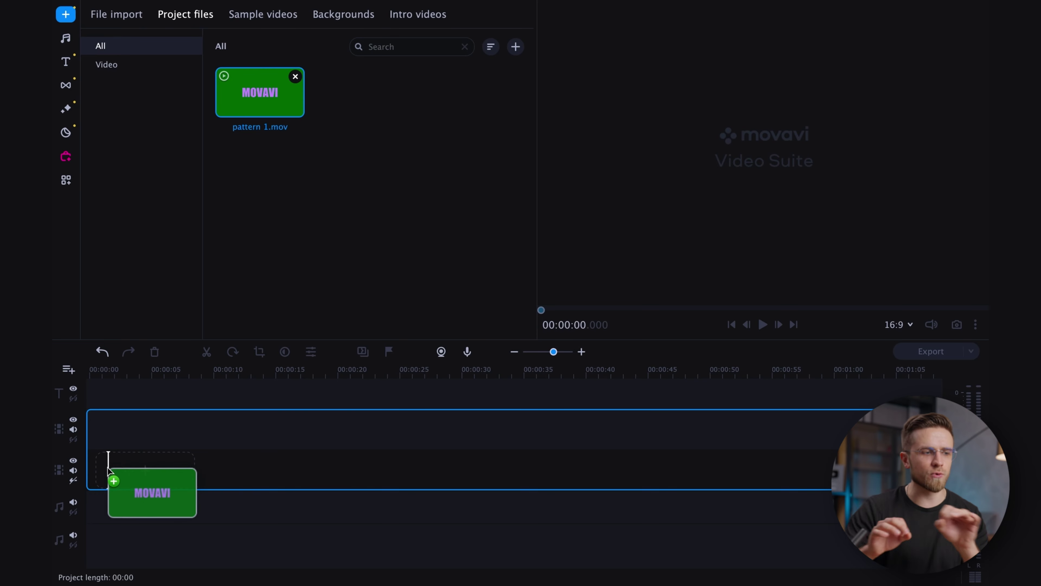
Place pattern 1.mov at the start, with the trimmed yellow smoke clip on the second video track
{"action": "left_click_drag", "start_coordinate": [90, 429], "coordinate": [90, 427]}
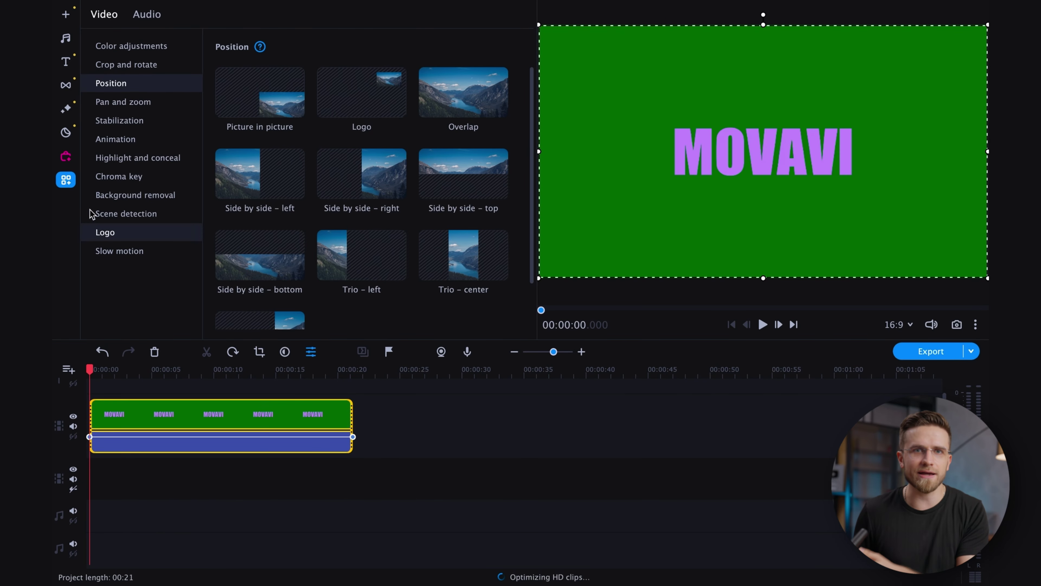
{"action": "left_click", "coordinate": [65, 16]}
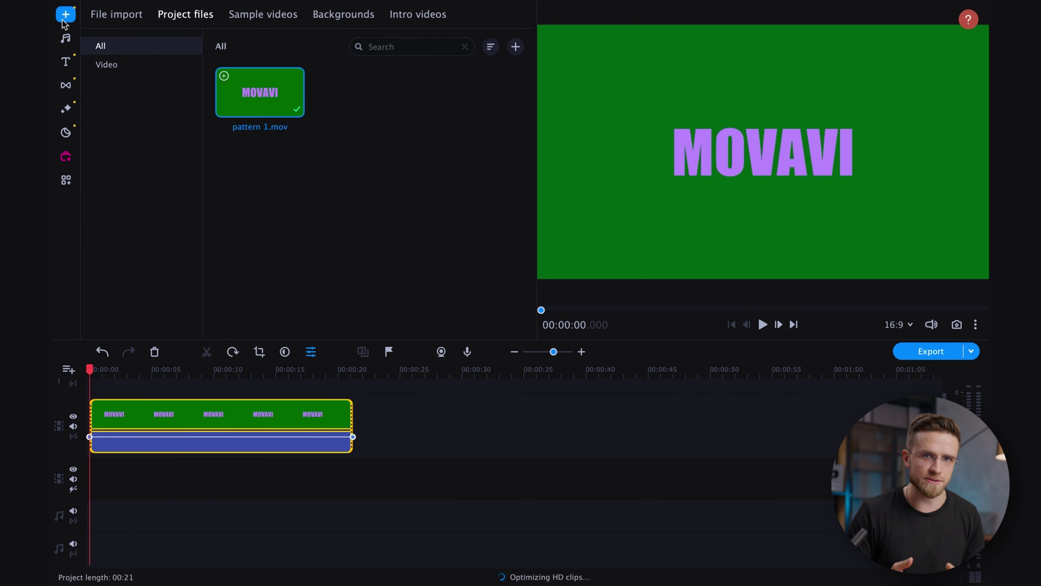
{"action": "left_click", "coordinate": [131, 20]}
{"action": "left_click_drag", "start_coordinate": [259, 154], "coordinate": [89, 479]}
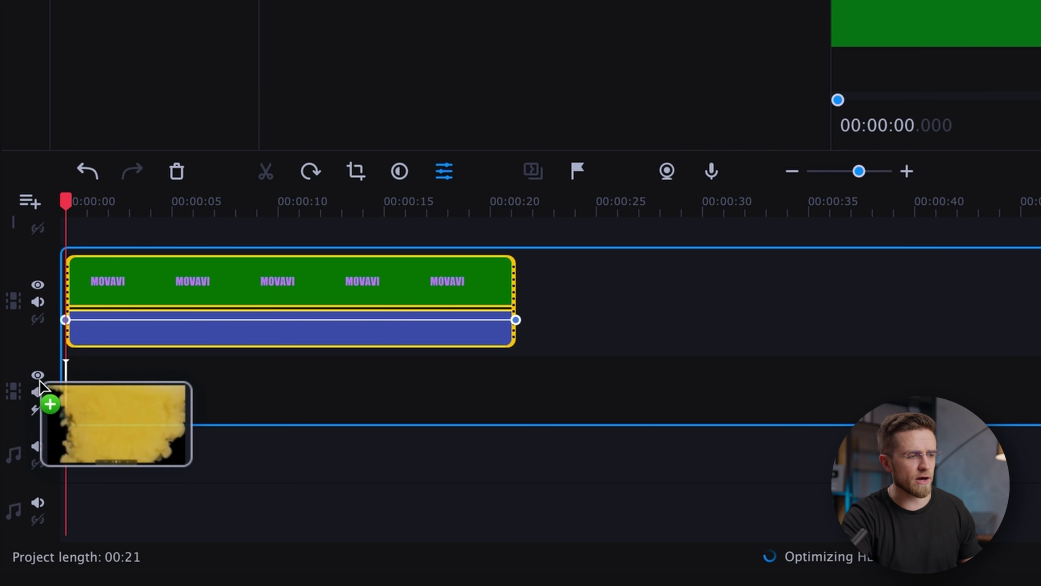
{"action": "left_click_drag", "start_coordinate": [66, 383], "coordinate": [116, 383]}
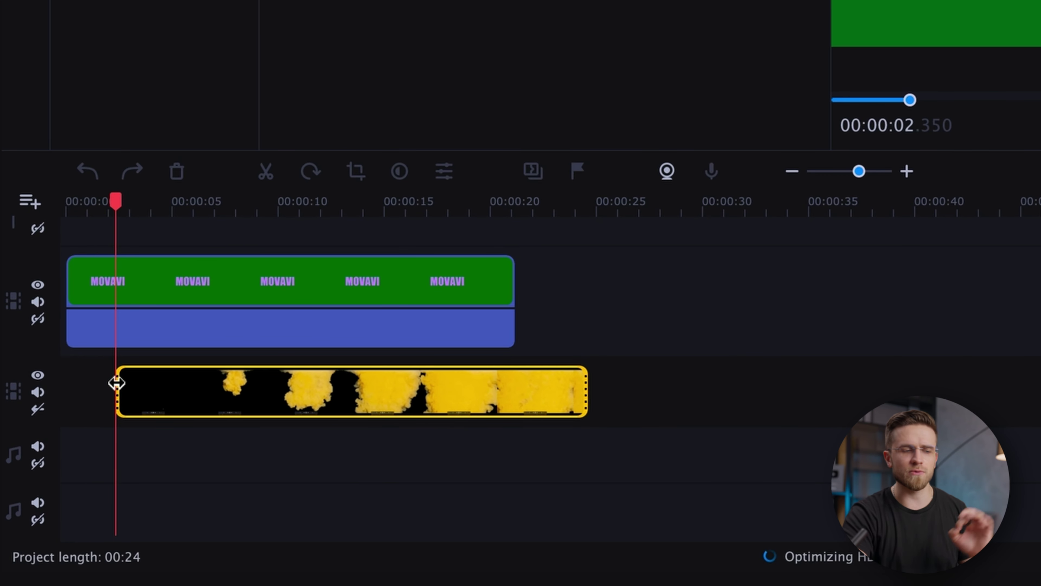
{"action": "left_click_drag", "start_coordinate": [203, 400], "coordinate": [140, 400]}
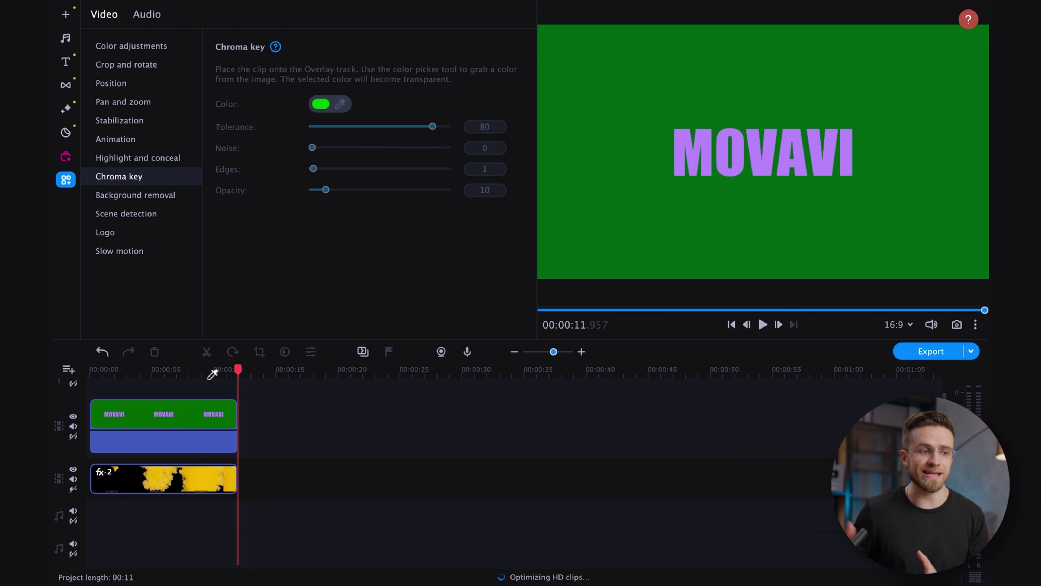
Chroma-key out the purple MOVAVI lettering with the eyedropper, then open the export dialog
{"action": "left_click", "coordinate": [210, 401]}
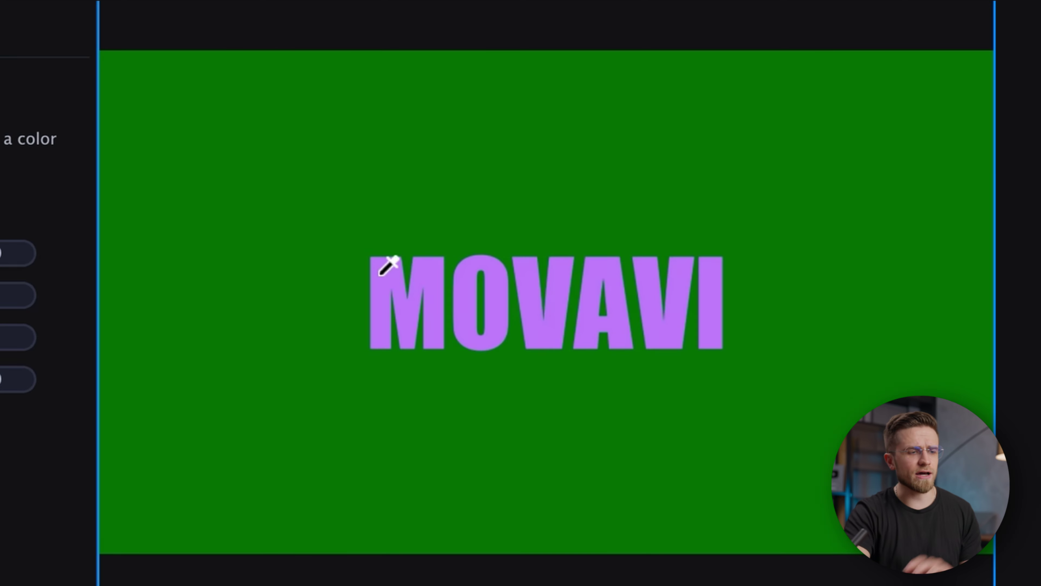
{"action": "left_click", "coordinate": [374, 279]}
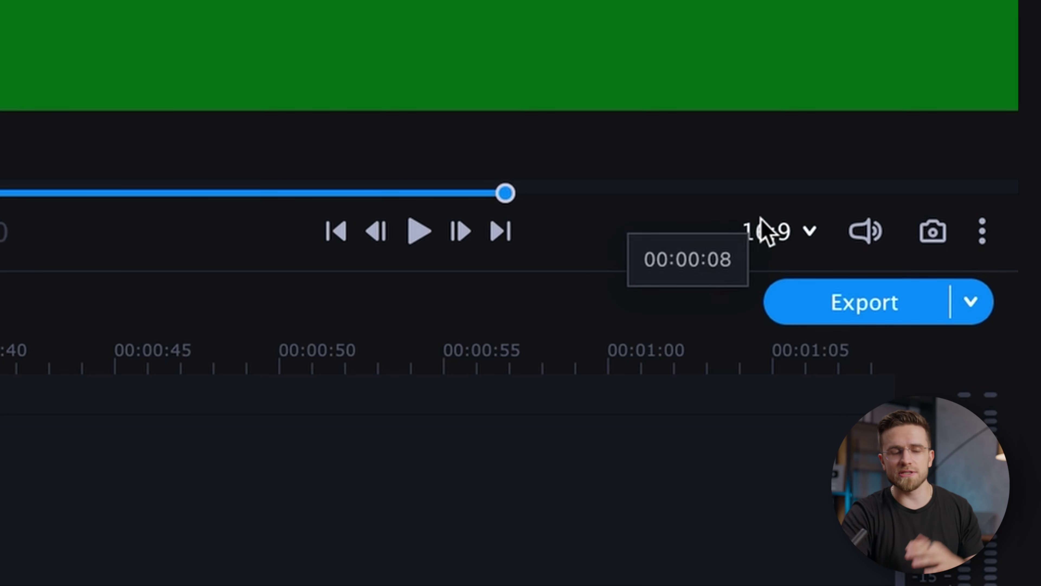
{"action": "left_click", "coordinate": [836, 303]}
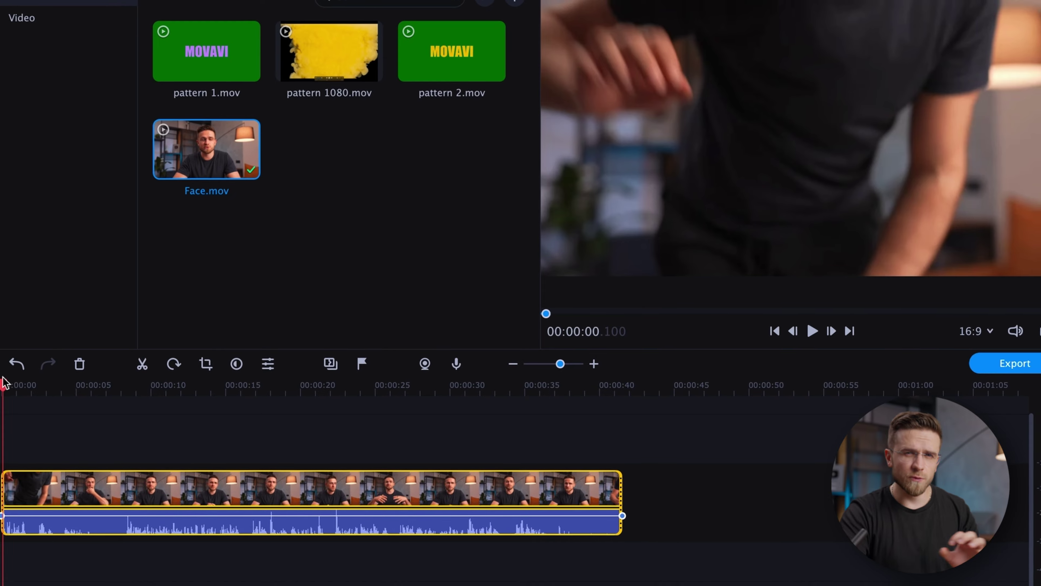
Set the overlaid MOVAVI pattern clip's speed to 255% in Clip properties
{"action": "left_click_drag", "start_coordinate": [5, 381], "coordinate": [40, 379]}
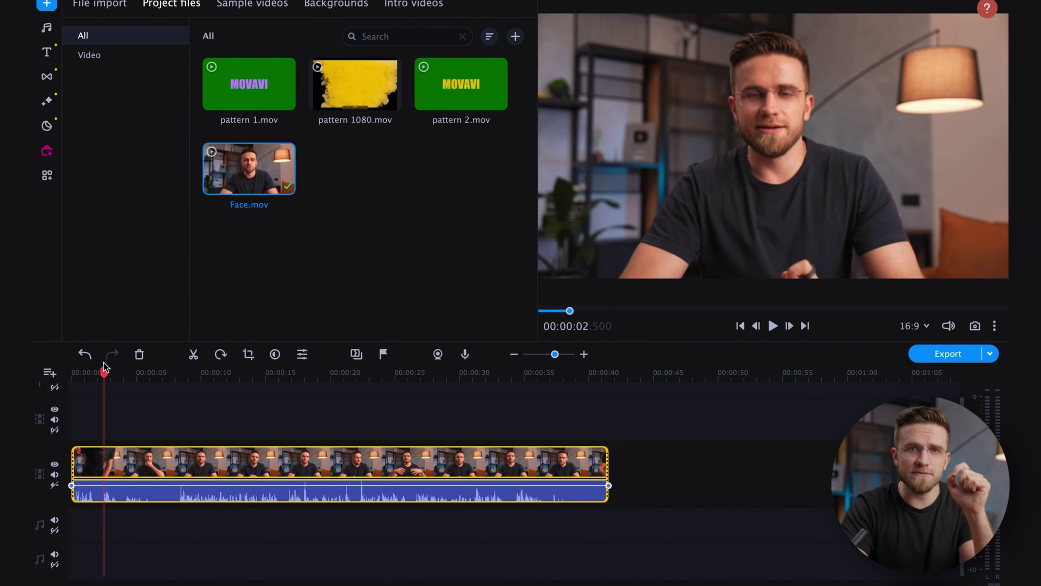
{"action": "left_click_drag", "start_coordinate": [104, 368], "coordinate": [111, 368]}
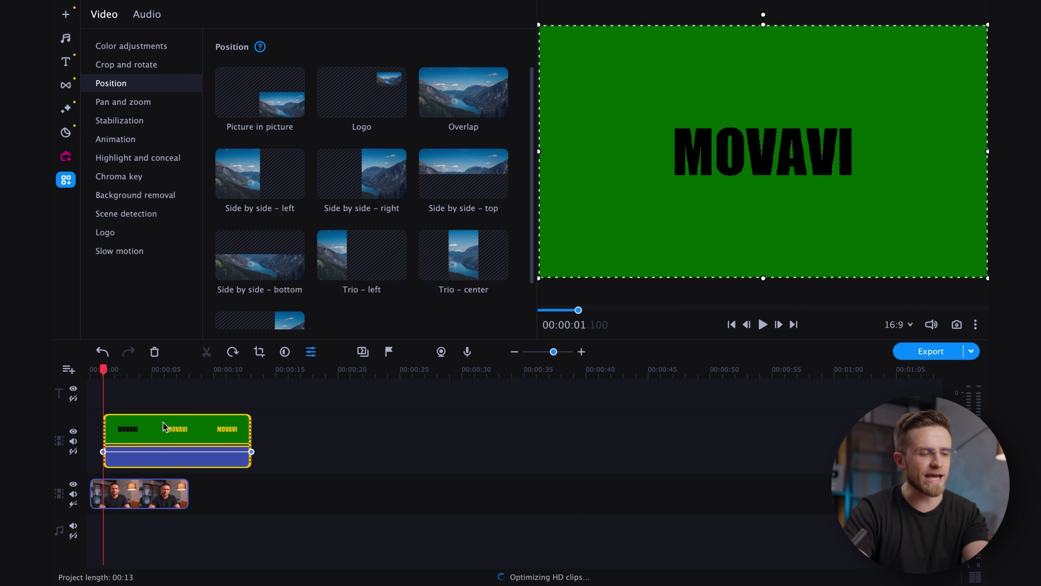
{"action": "double_click", "coordinate": [166, 423]}
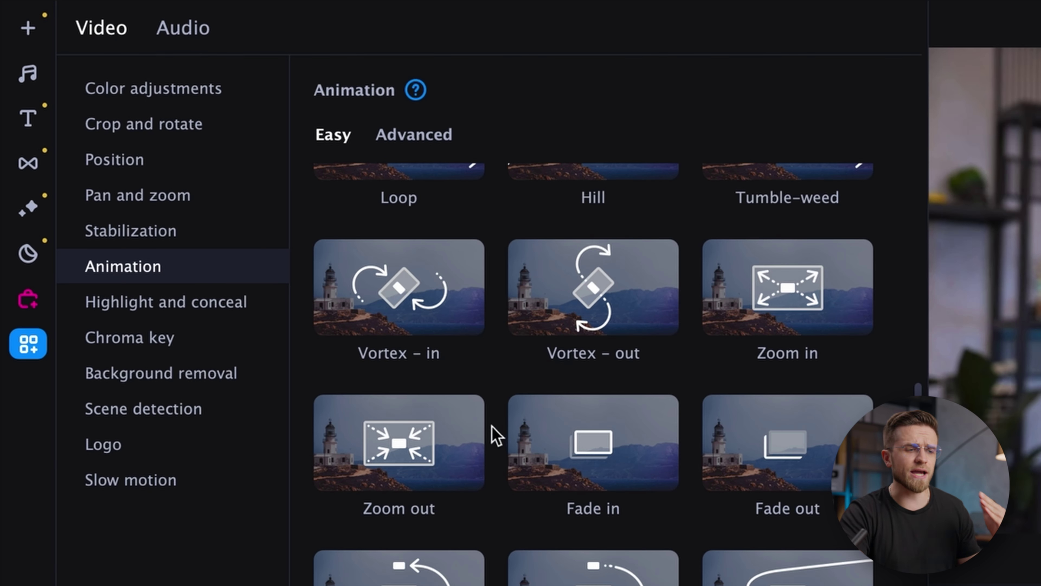
{"action": "scroll", "coordinate": [471, 442], "scroll_direction": "down", "scroll_amount": 1}
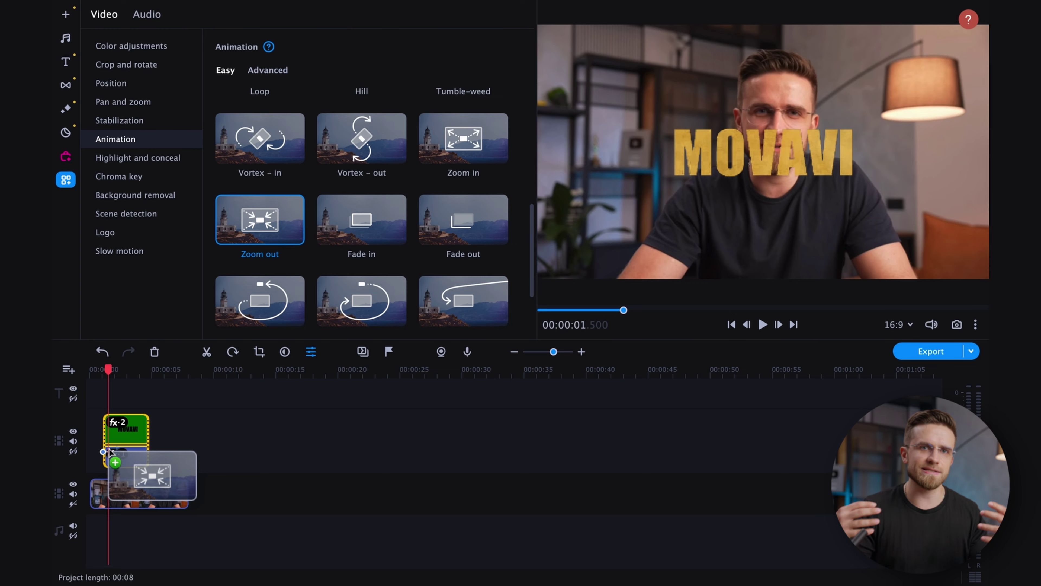
Apply the Zoom out animation to the overlay and move its first keyframe to the clip start
{"action": "left_click_drag", "start_coordinate": [123, 438], "coordinate": [124, 437]}
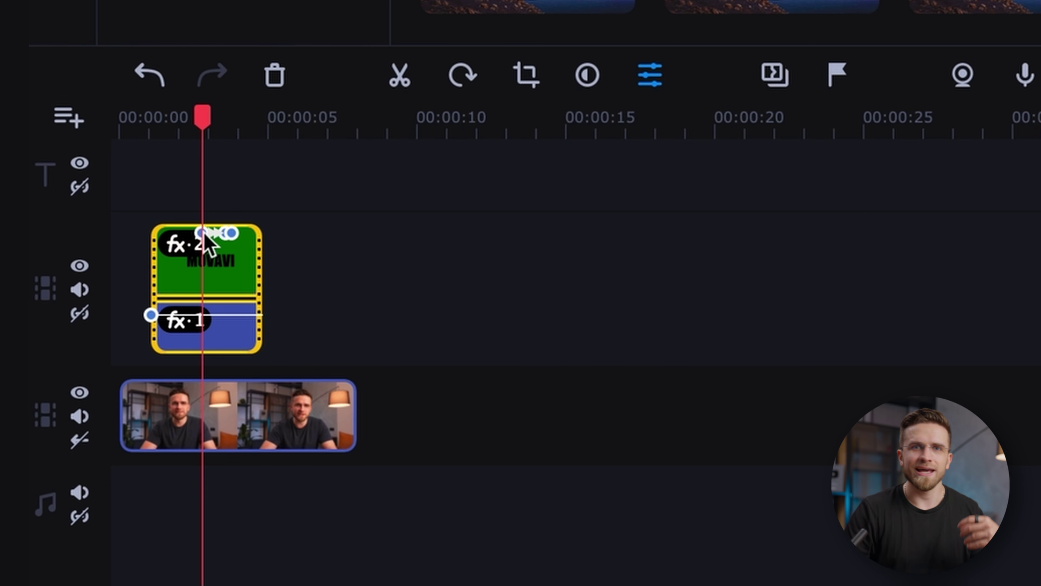
{"action": "left_click_drag", "start_coordinate": [203, 235], "coordinate": [144, 237]}
{"action": "scroll", "coordinate": [151, 239], "scroll_direction": "up", "scroll_amount": 2}
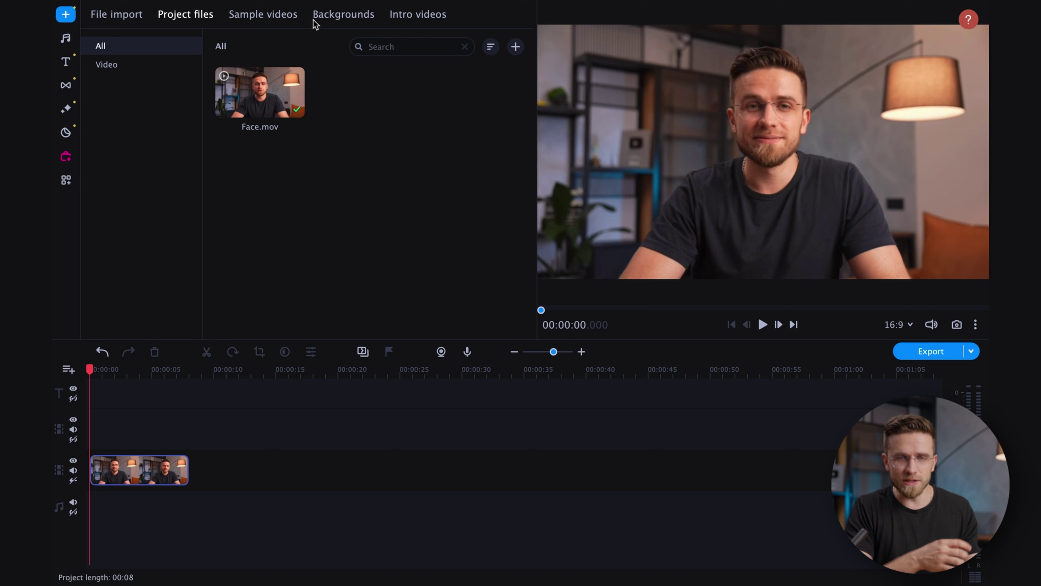
Add an intro template to the timeline and download the Squares frame
{"action": "left_click", "coordinate": [402, 18]}
{"action": "left_click_drag", "start_coordinate": [339, 102], "coordinate": [102, 427]}
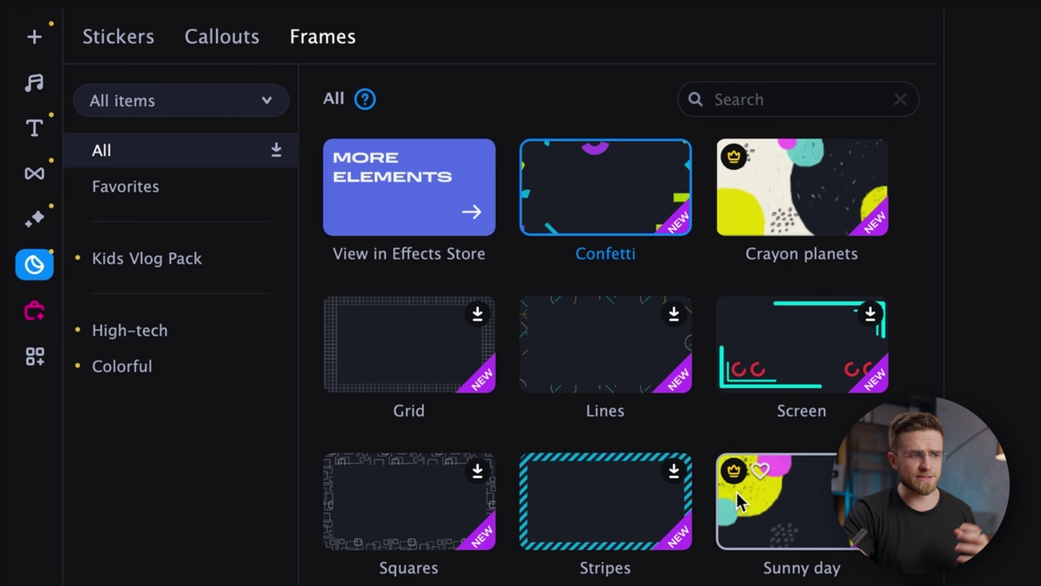
{"action": "left_click", "coordinate": [423, 517]}
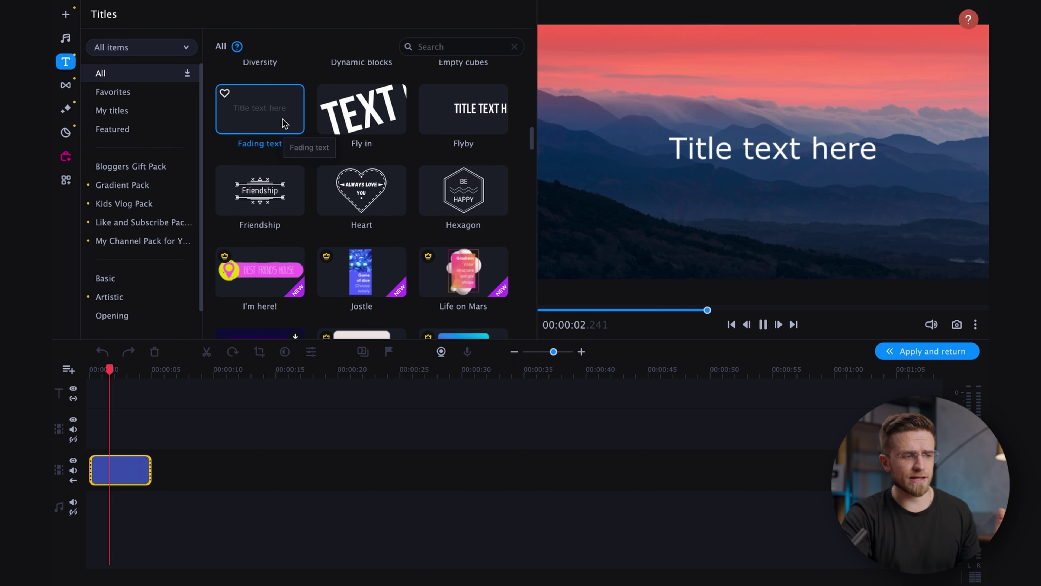
Add a Fading text MOVAVI title and shrink it into a picture-in-picture box
{"action": "left_click_drag", "start_coordinate": [284, 123], "coordinate": [120, 410]}
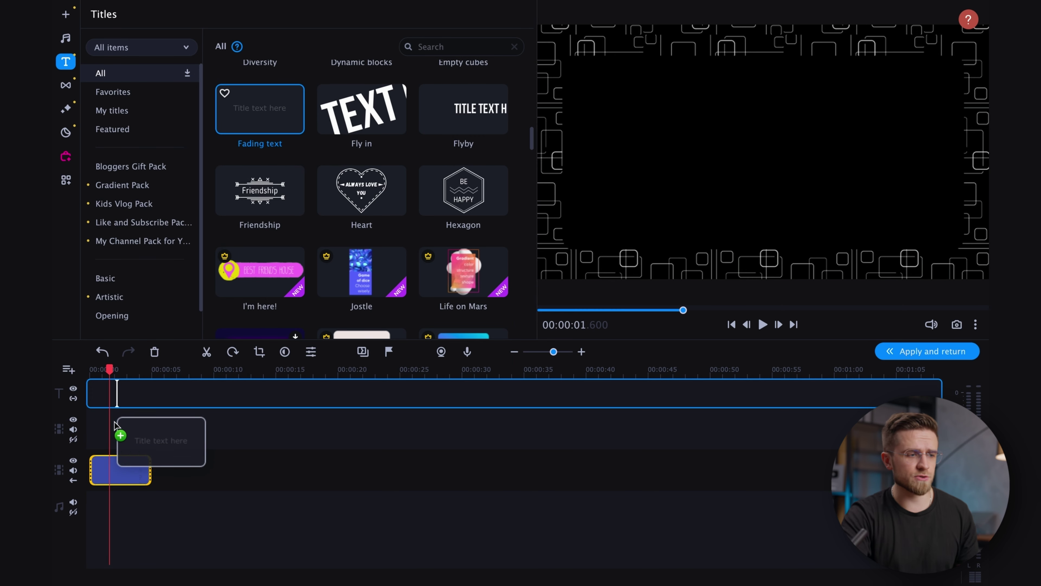
{"action": "left_click_drag", "start_coordinate": [114, 420], "coordinate": [115, 420]}
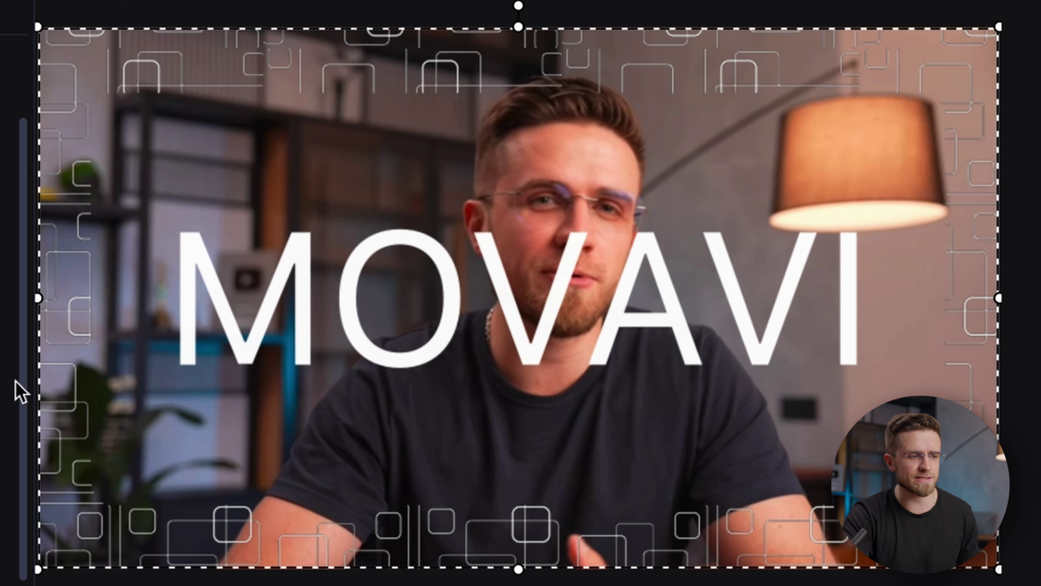
{"action": "left_click_drag", "start_coordinate": [992, 27], "coordinate": [388, 394]}
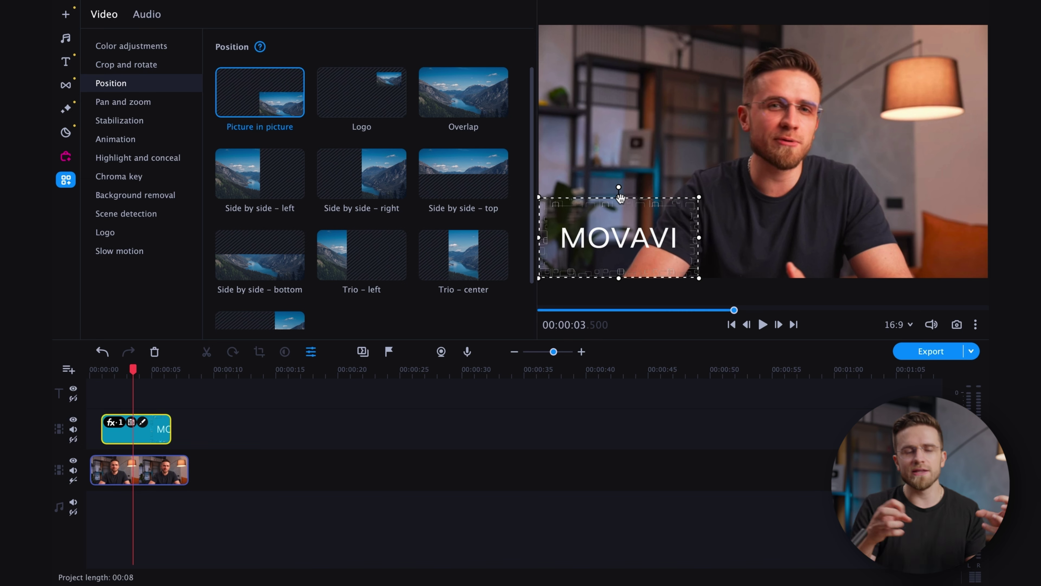
{"action": "left_click_drag", "start_coordinate": [620, 196], "coordinate": [668, 213]}
{"action": "left_click_drag", "start_coordinate": [656, 38], "coordinate": [650, 123]}
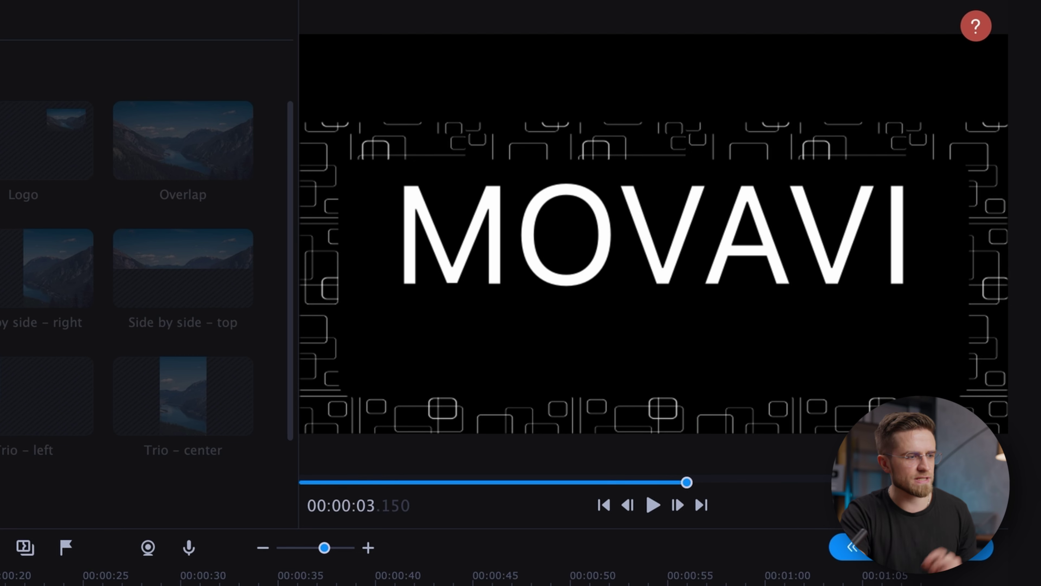
Put a Black background clip under the title, stretched to about 5.75 seconds
{"action": "left_click_drag", "start_coordinate": [463, 93], "coordinate": [159, 475]}
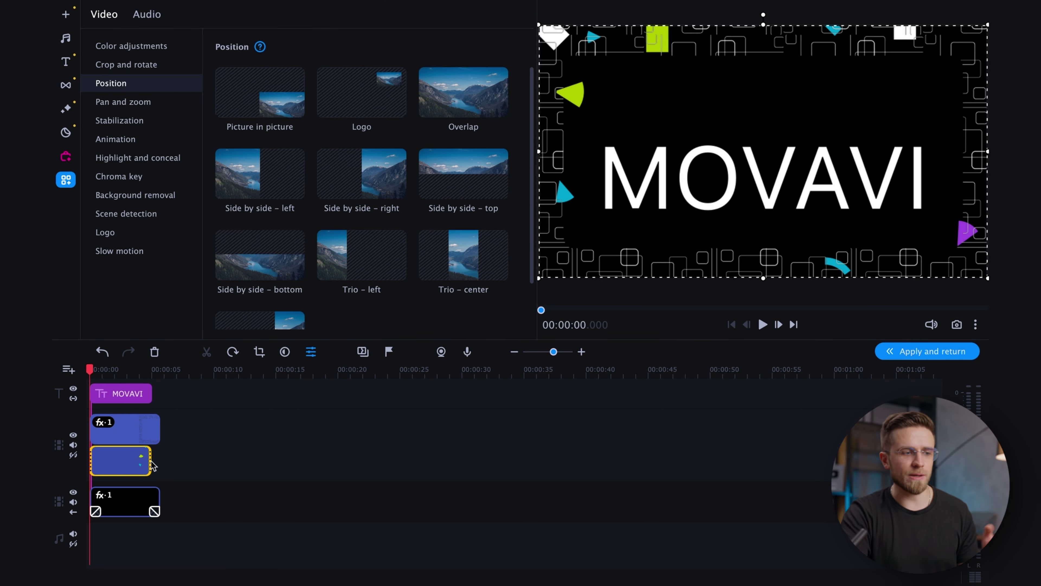
{"action": "left_click_drag", "start_coordinate": [152, 465], "coordinate": [160, 465]}
{"action": "left_click", "coordinate": [142, 429]}
{"action": "left_click", "coordinate": [103, 425]}
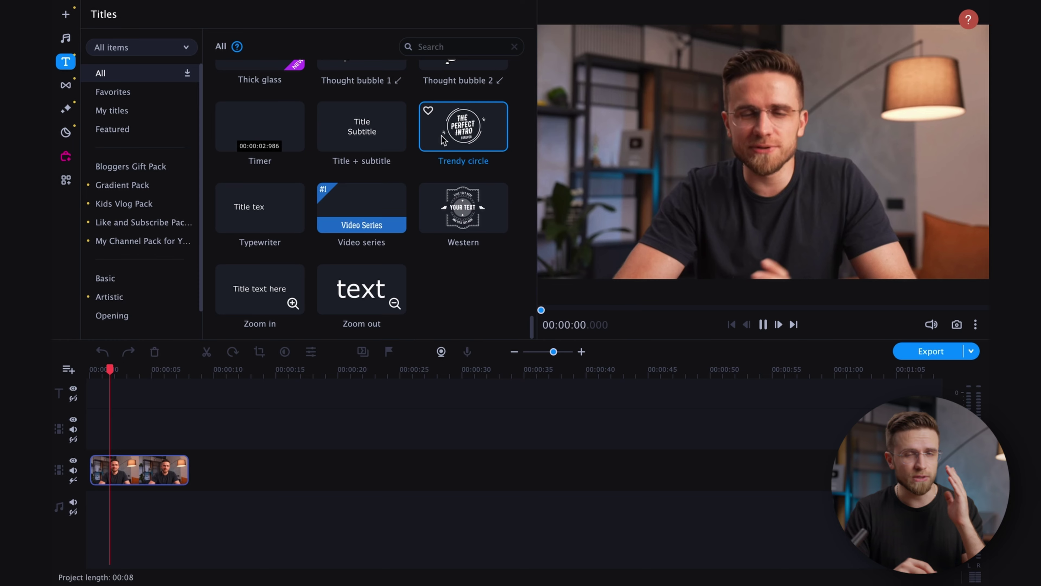
Add the Trendy circle title over the presenter, shift it slightly left and enlarge it
{"action": "left_click", "coordinate": [442, 139]}
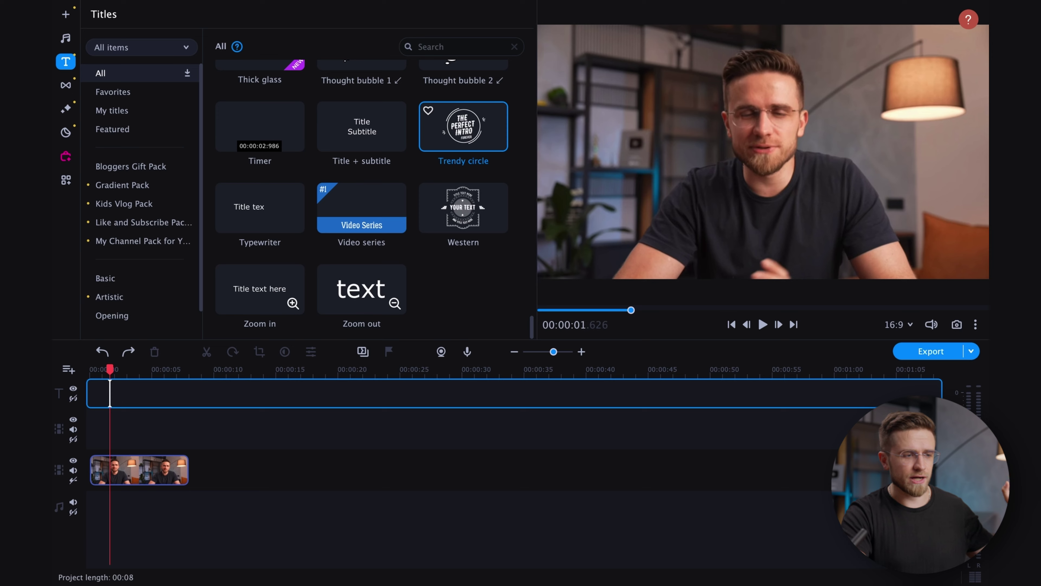
{"action": "double_click", "coordinate": [179, 394]}
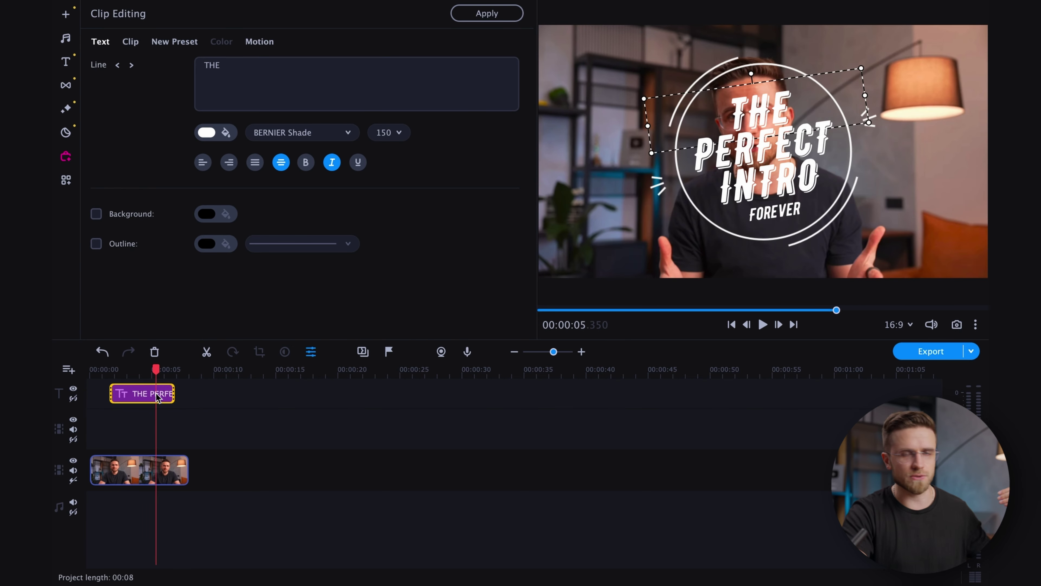
{"action": "left_click", "coordinate": [734, 75]}
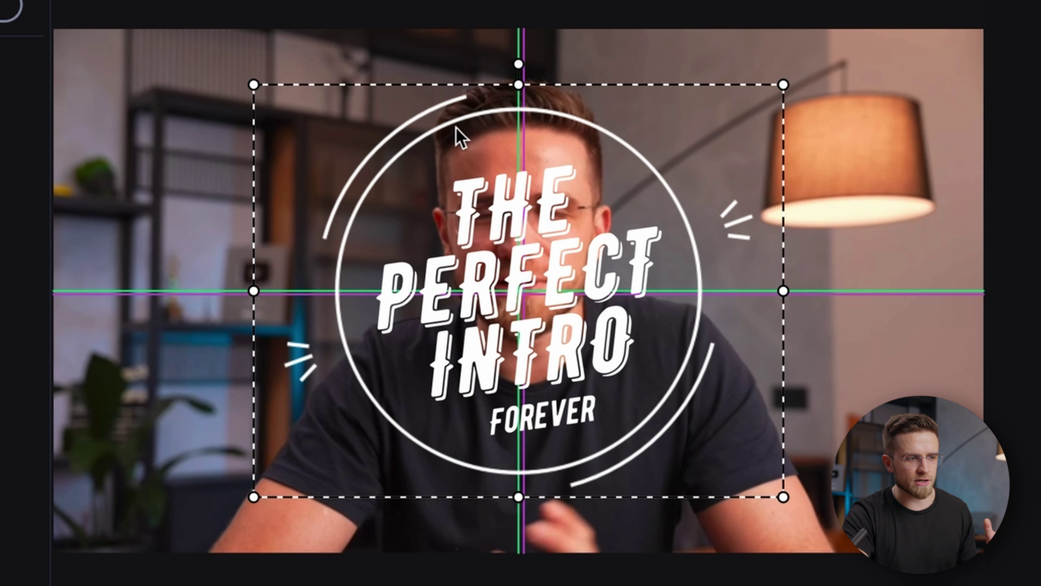
{"action": "mouse_move", "coordinate": [455, 126]}
{"action": "left_mouse_down"}
{"action": "mouse_move", "coordinate": [448, 139]}
{"action": "mouse_move", "coordinate": [464, 123]}
{"action": "left_mouse_up"}
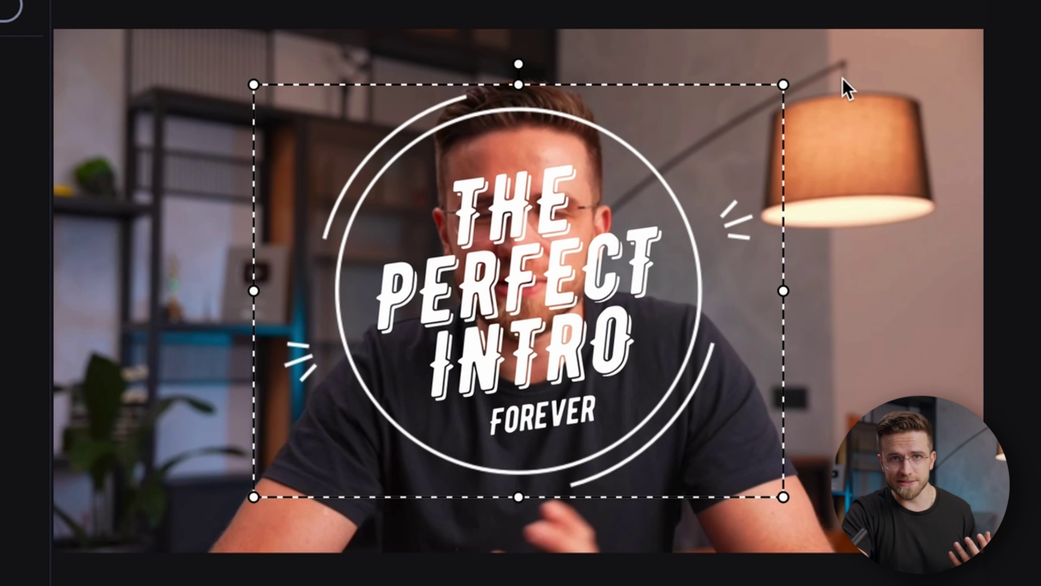
{"action": "left_click_drag", "start_coordinate": [788, 85], "coordinate": [760, 104]}
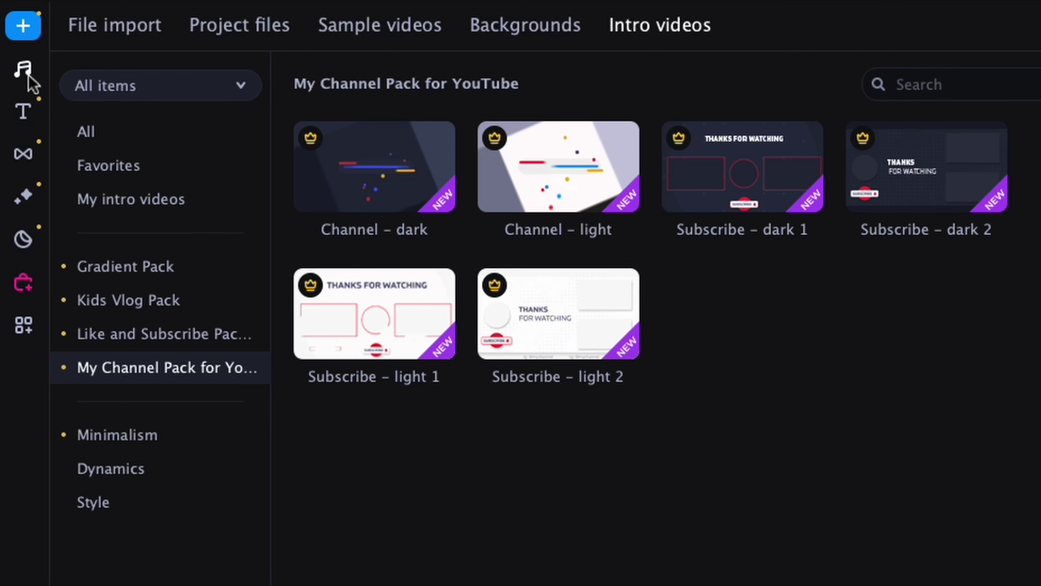
Show the music library and browse tracks such as Chillout, Drive and Energetic Hip-Hop
{"action": "left_click", "coordinate": [27, 75]}
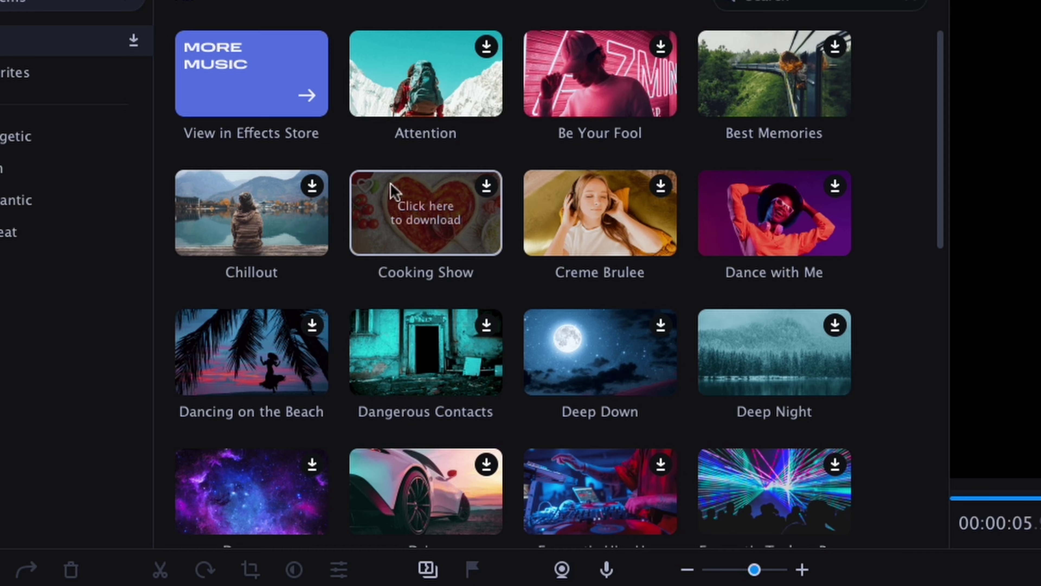
{"action": "scroll", "coordinate": [392, 190], "scroll_direction": "down", "scroll_amount": 5}
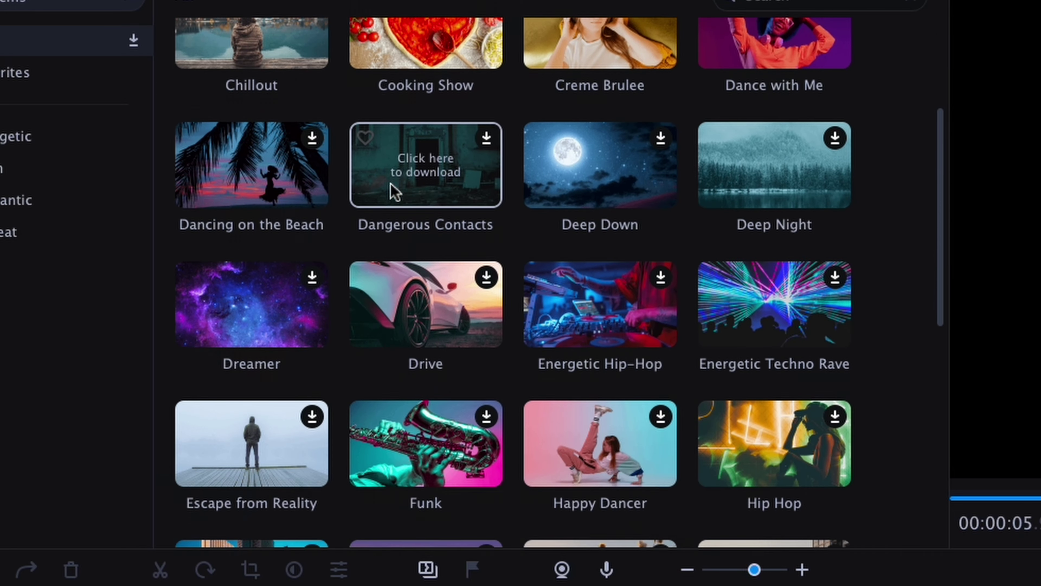